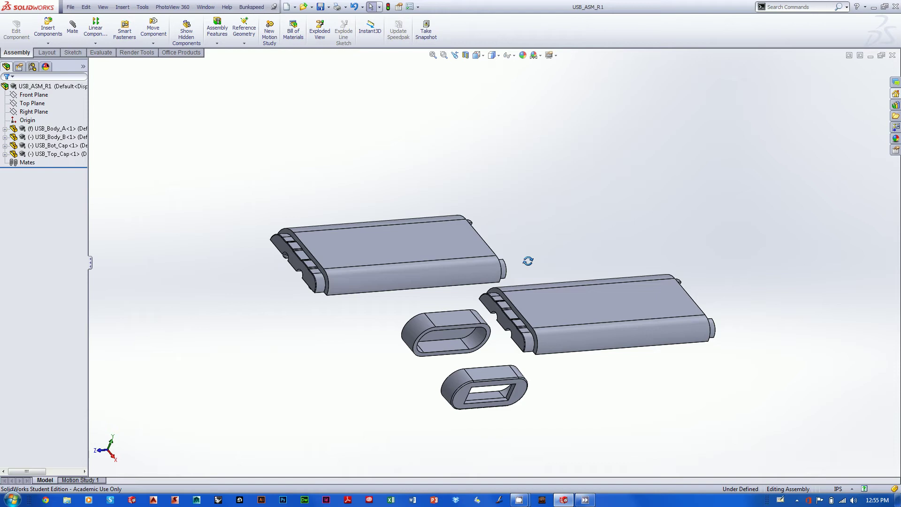
Open the USB Project folder from the desktop and create a new folder in it named ASM.
{"action": "left_click", "coordinate": [873, 7]}
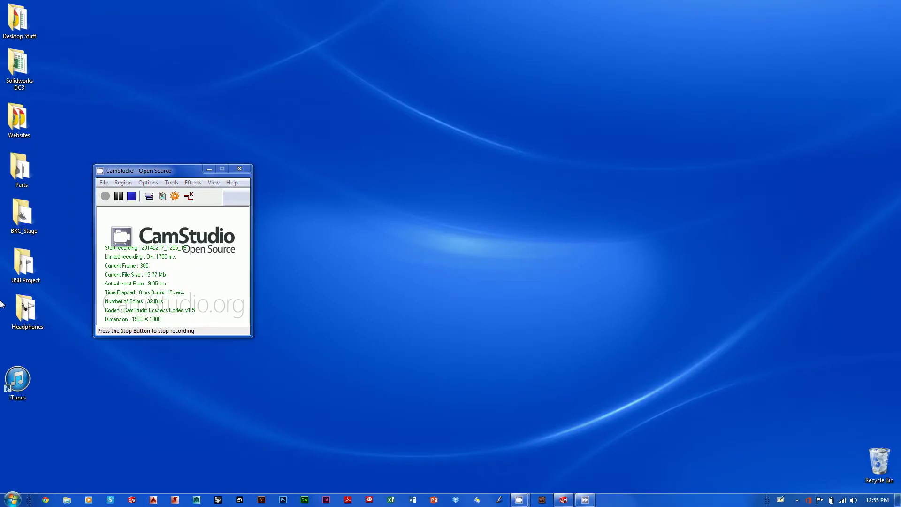
{"action": "double_click", "coordinate": [34, 276]}
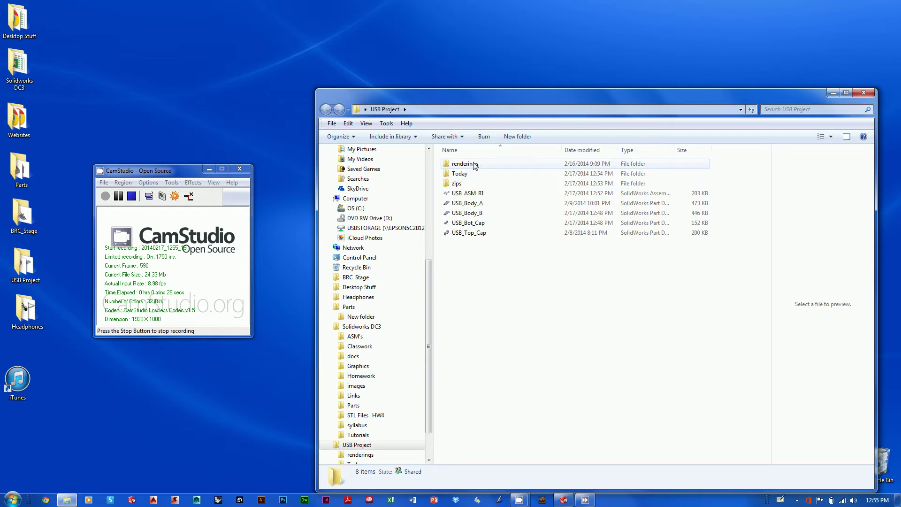
{"action": "right_click", "coordinate": [484, 276]}
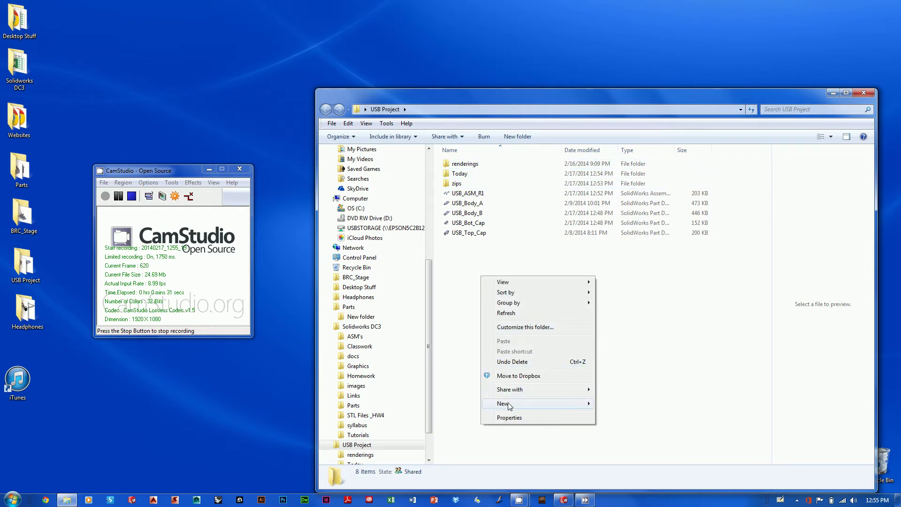
{"action": "mouse_move", "coordinate": [516, 403]}
{"action": "left_click", "coordinate": [634, 298]}
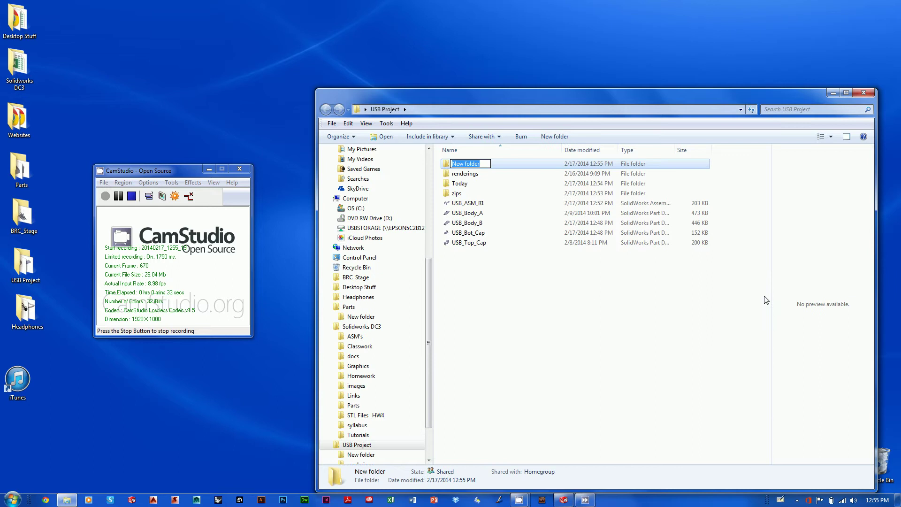
{"action": "type", "text": "ASM"}
{"action": "key", "text": "Return"}
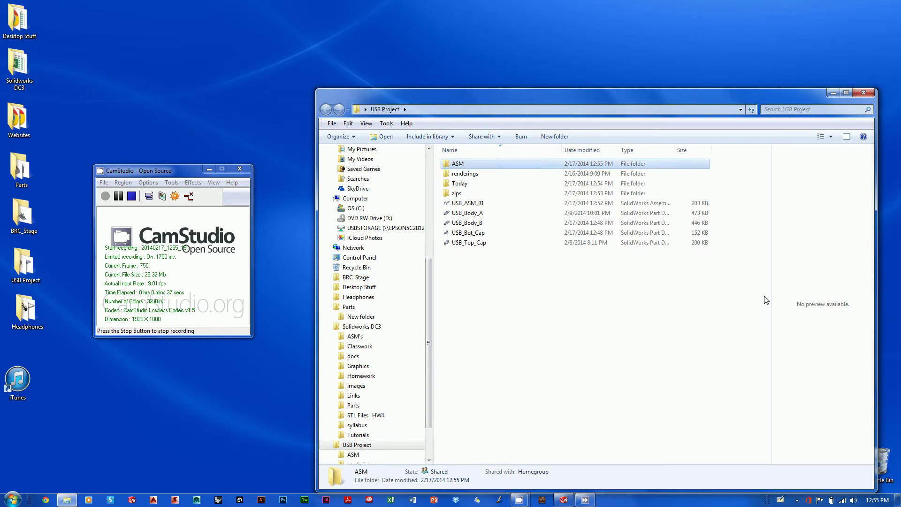
{"action": "left_click", "coordinate": [606, 332]}
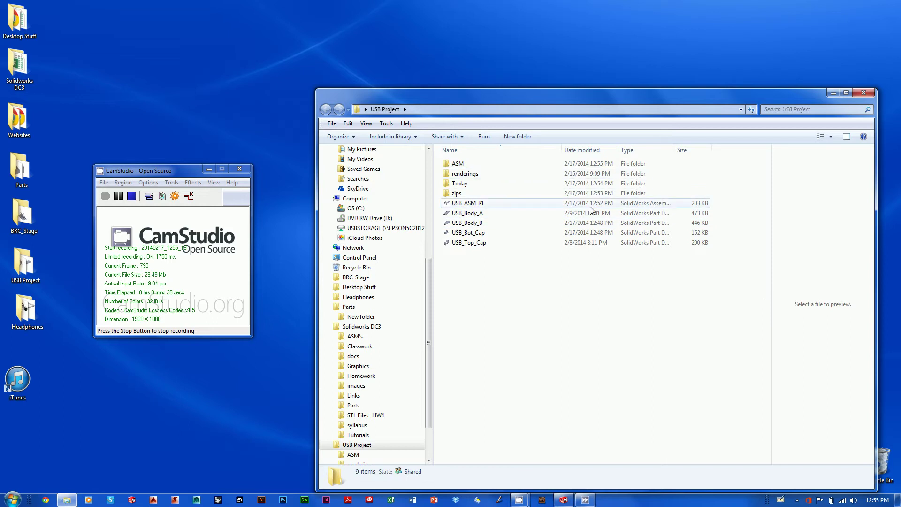
Widen the file type column and try to move the USB_ASM_R1 assembly file into the ASM folder.
{"action": "left_click_drag", "start_coordinate": [675, 150], "coordinate": [716, 151]}
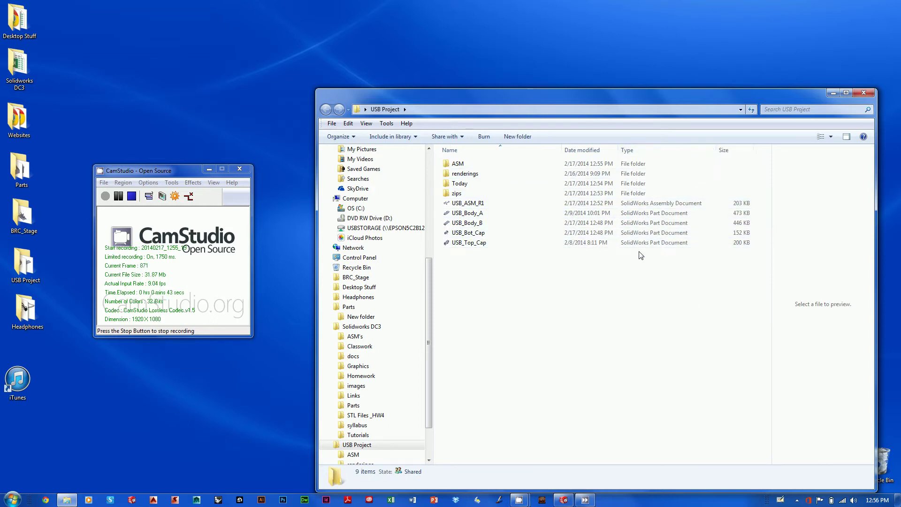
{"action": "left_click", "coordinate": [662, 204]}
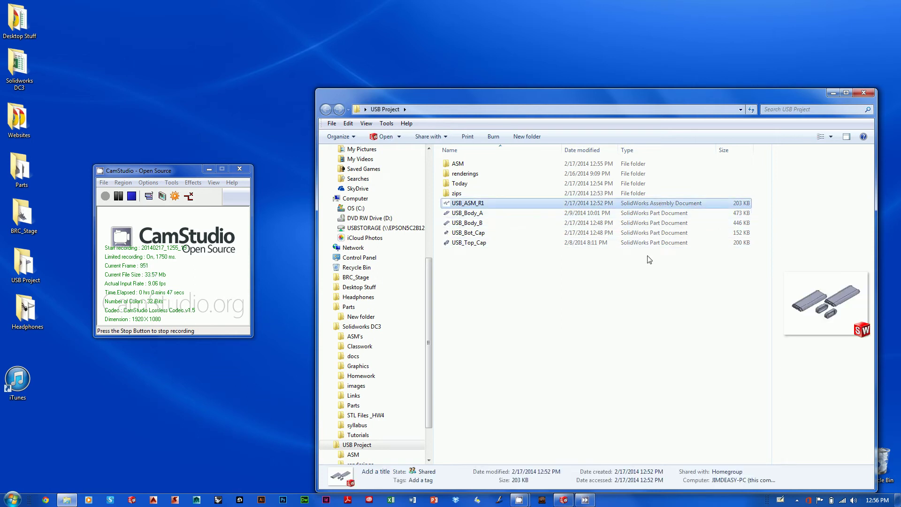
{"action": "left_click_drag", "start_coordinate": [638, 203], "coordinate": [455, 165]}
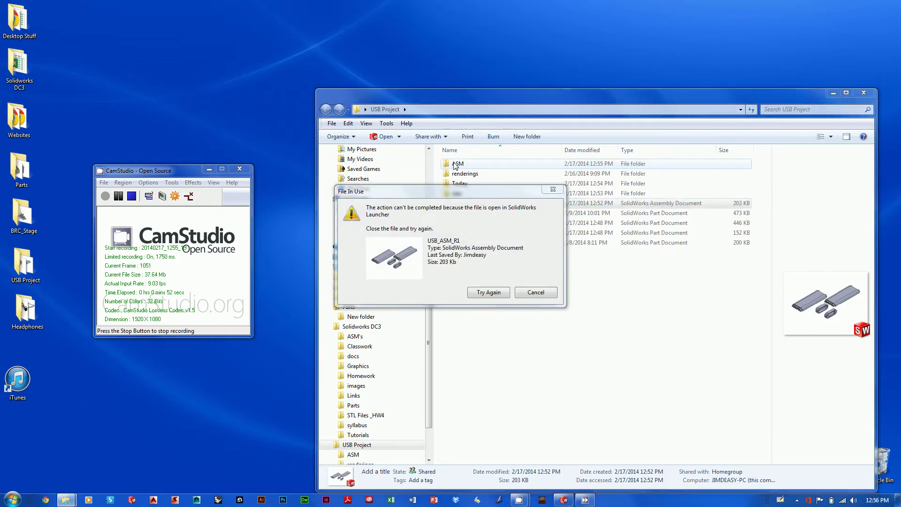
{"action": "left_click", "coordinate": [489, 292]}
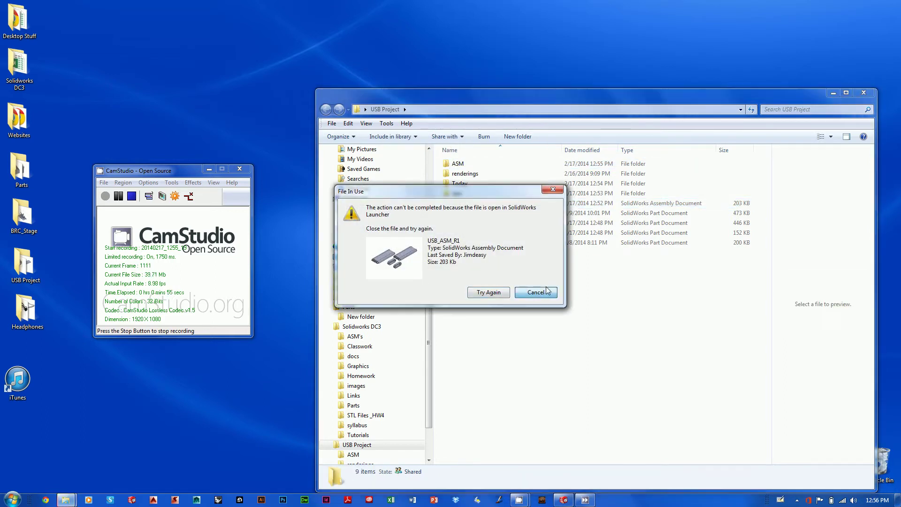
{"action": "key", "text": "Return"}
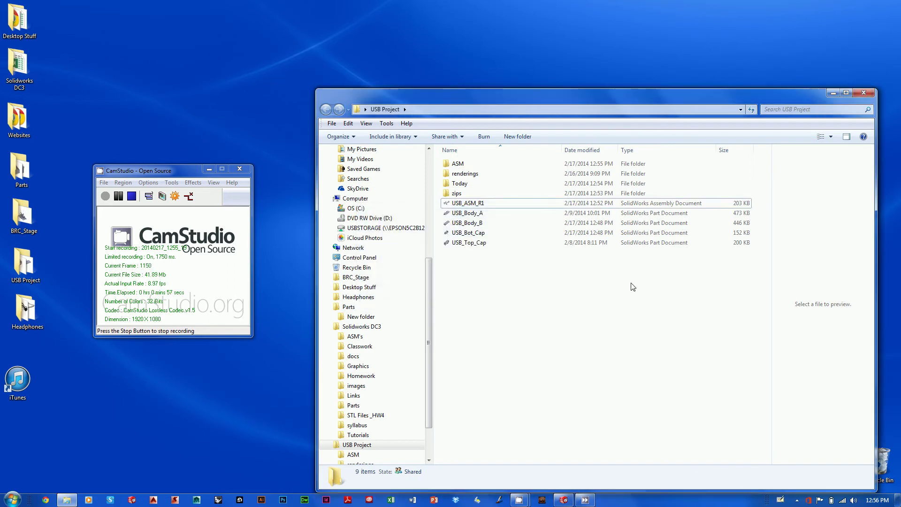
Close the USB_ASM_R1 assembly in SolidWorks and move its file from the USB Project folder into the ASM folder.
{"action": "left_click", "coordinate": [563, 500]}
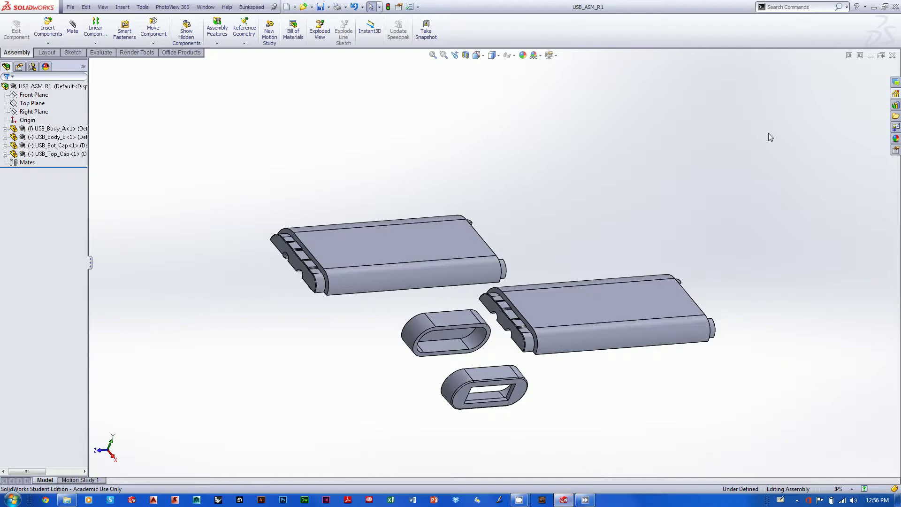
{"action": "left_click", "coordinate": [891, 55]}
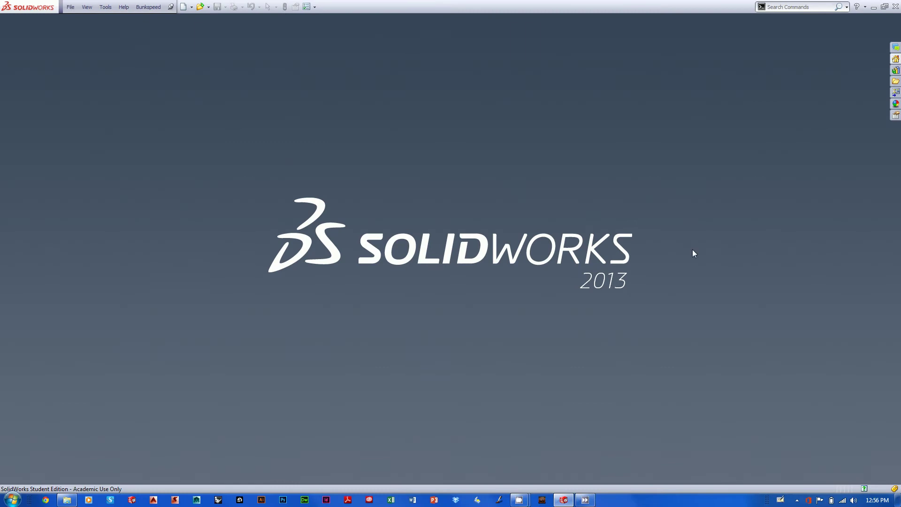
{"action": "left_click", "coordinate": [68, 501]}
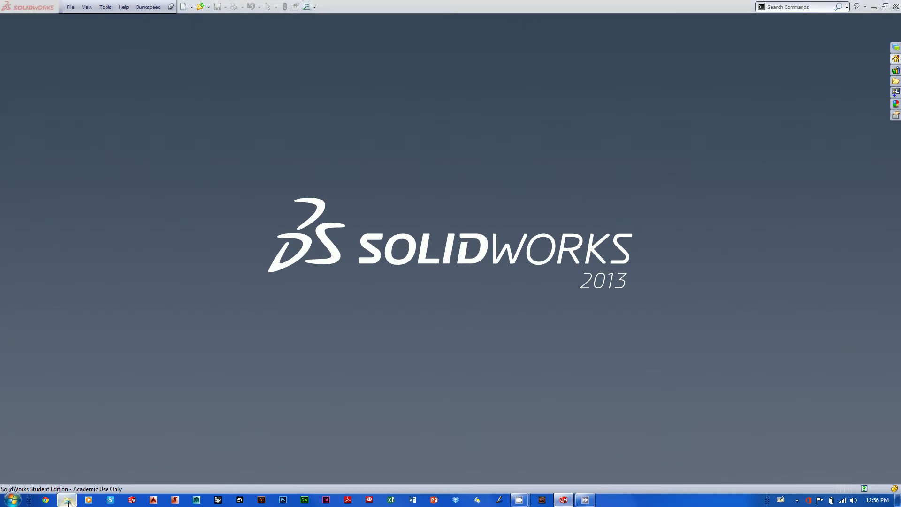
{"action": "left_click_drag", "start_coordinate": [467, 203], "coordinate": [461, 165]}
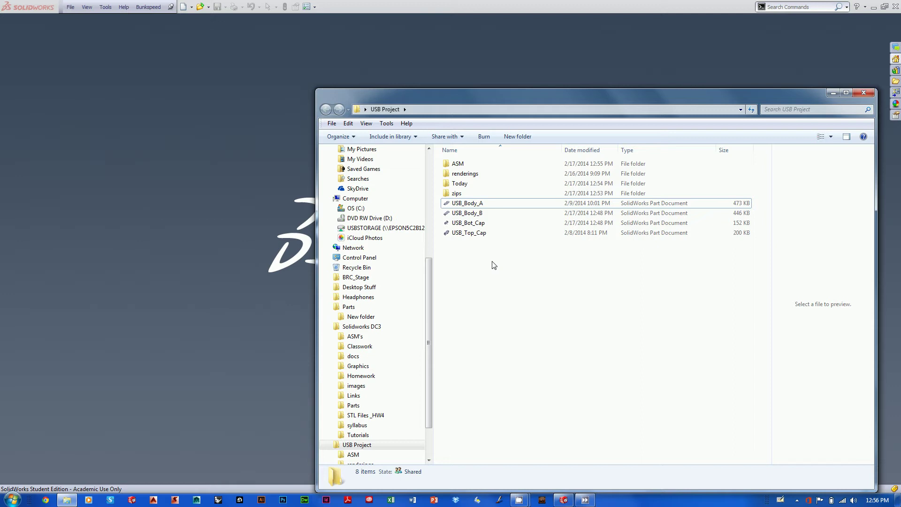
Create a second new folder named Parts inside the USB Project folder.
{"action": "right_click", "coordinate": [499, 286]}
{"action": "mouse_move", "coordinate": [519, 410]}
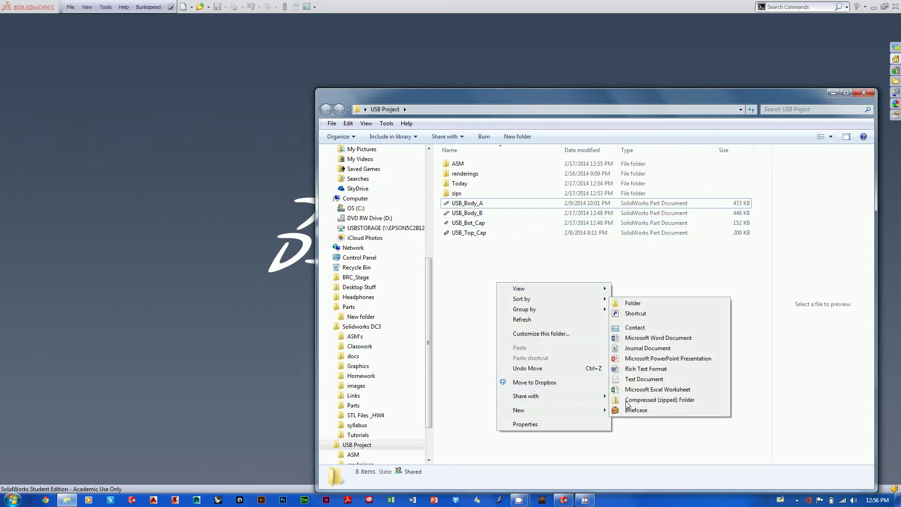
{"action": "left_click", "coordinate": [632, 303]}
{"action": "type", "text": "Pa"}
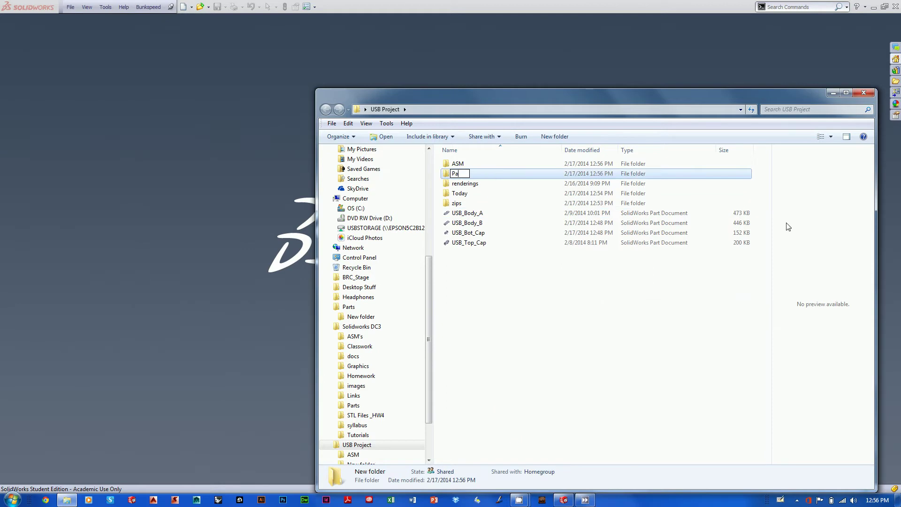
{"action": "type", "text": "rts"}
{"action": "key", "text": "Return"}
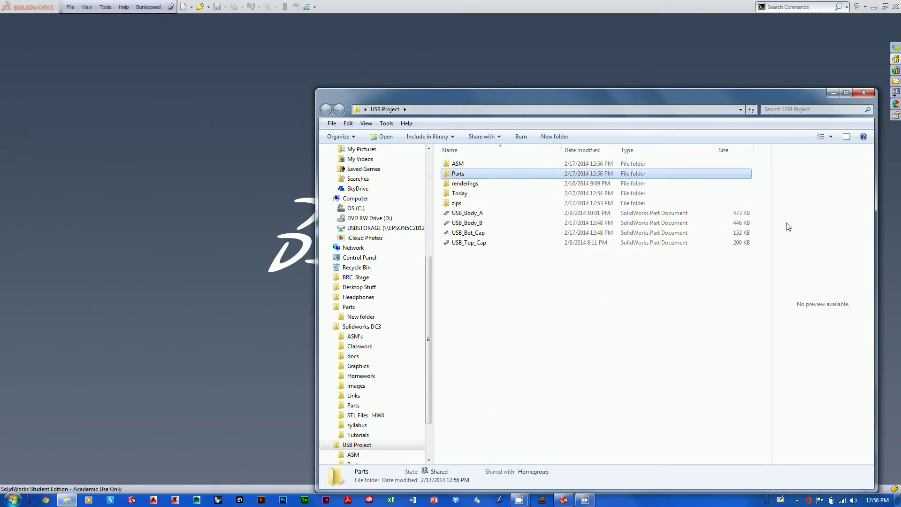
Move the part files USB_Body_A, USB_Body_B, USB_Bot_Cap and USB_Top_Cap into the Parts folder.
{"action": "left_click", "coordinate": [586, 301]}
{"action": "left_click", "coordinate": [462, 215]}
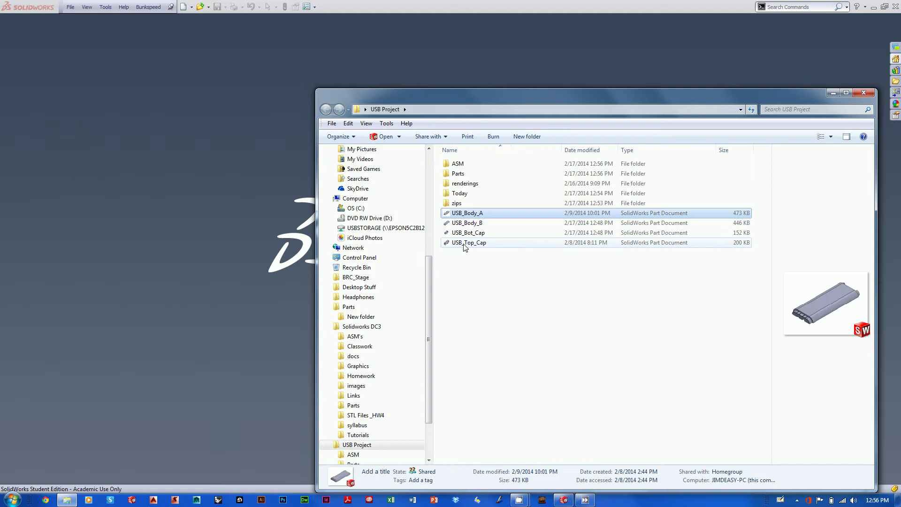
{"action": "left_click", "coordinate": [464, 244], "text": "shift"}
{"action": "left_click_drag", "start_coordinate": [465, 244], "coordinate": [465, 175]}
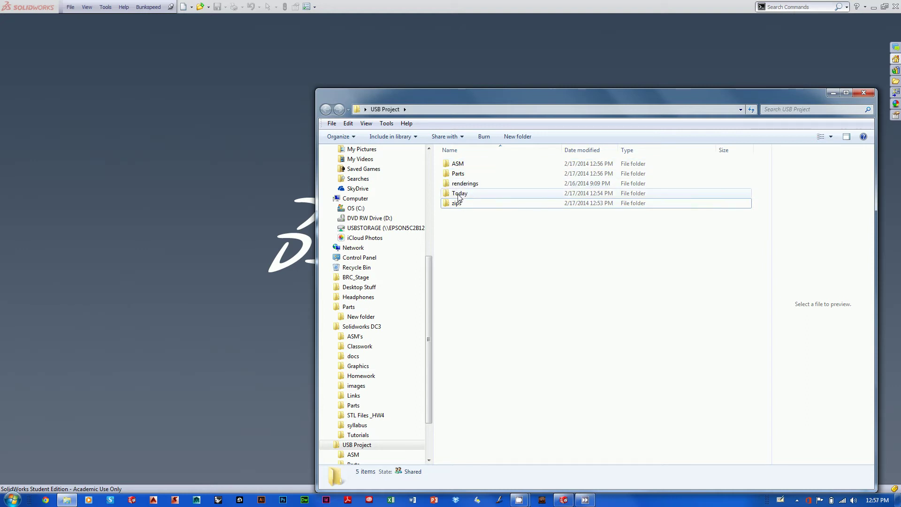
Open the USB_ASM_R1 assembly from the ASM folder and suppress all four components whose files cannot be located.
{"action": "double_click", "coordinate": [456, 164]}
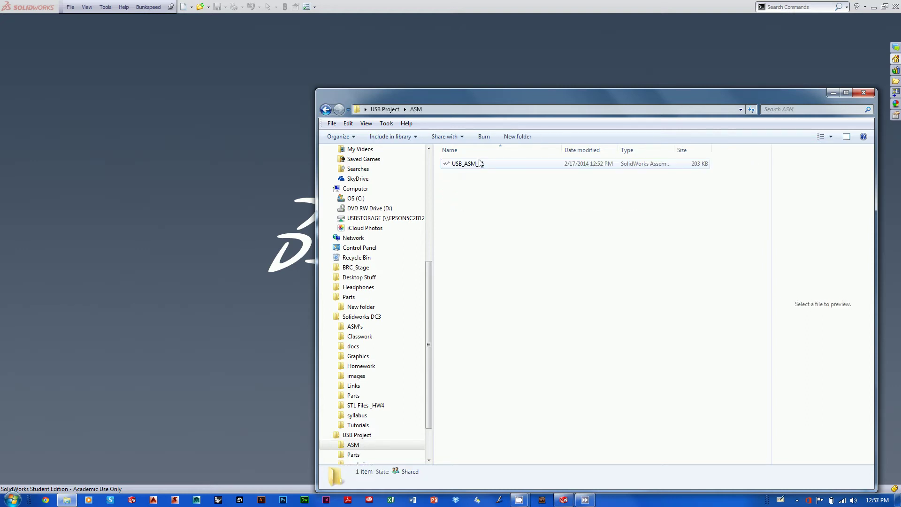
{"action": "double_click", "coordinate": [471, 164]}
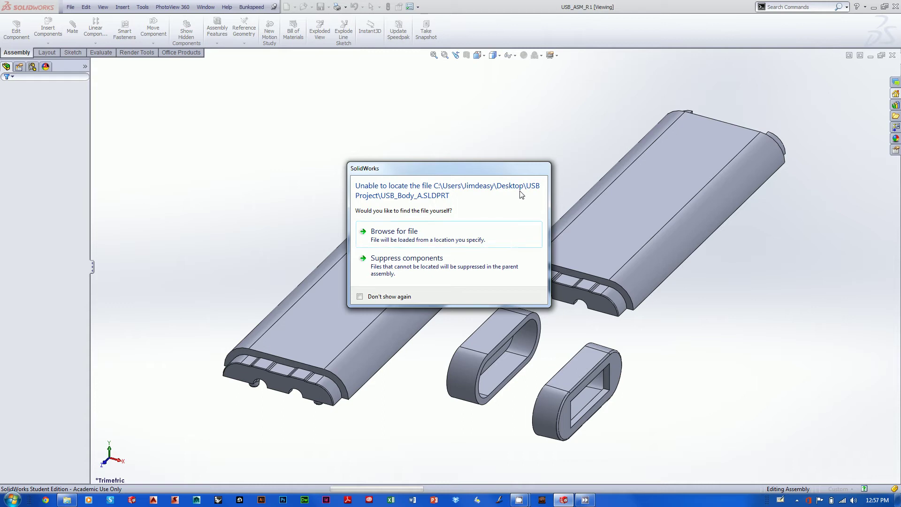
{"action": "left_click_drag", "start_coordinate": [474, 175], "coordinate": [464, 160]}
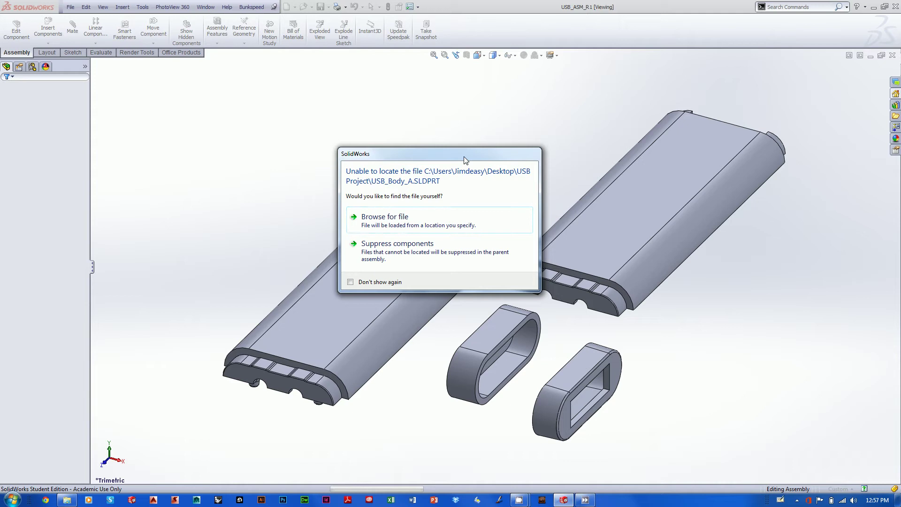
{"action": "left_click_drag", "start_coordinate": [474, 155], "coordinate": [252, 100]}
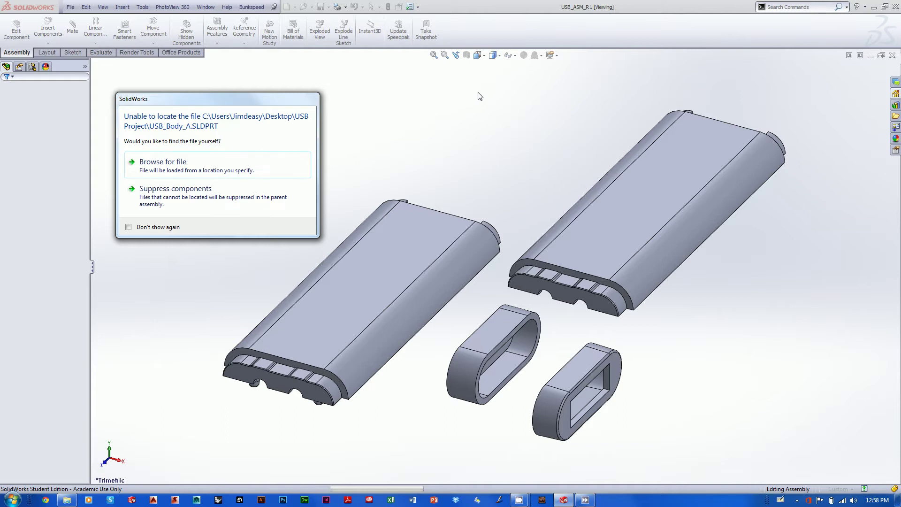
{"action": "left_click", "coordinate": [160, 199]}
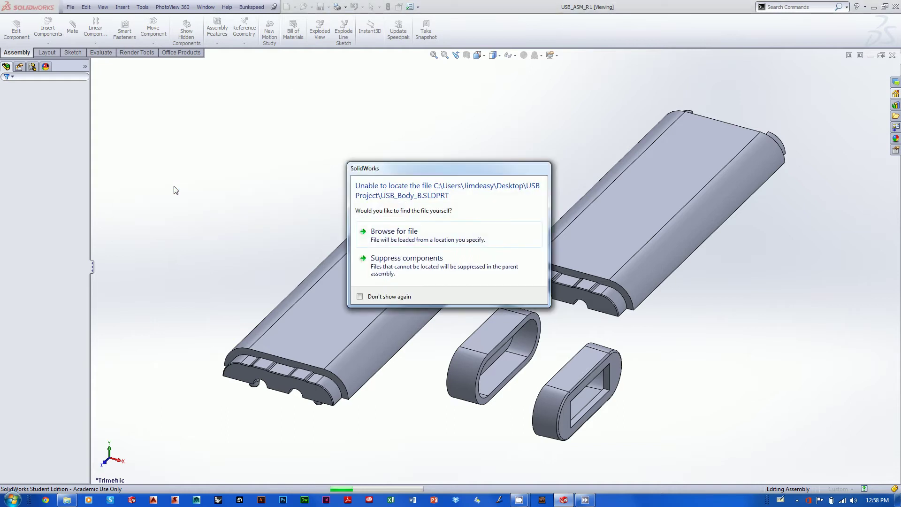
{"action": "left_click", "coordinate": [415, 267]}
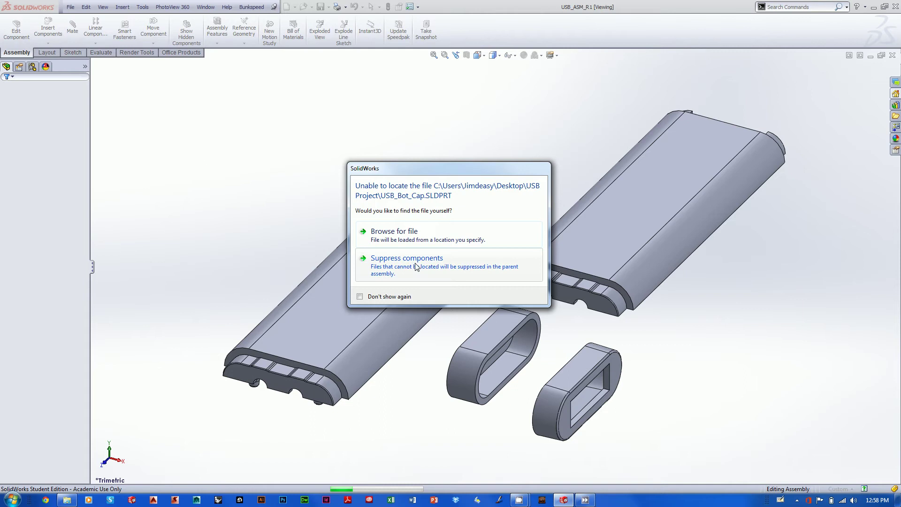
{"action": "left_click", "coordinate": [416, 267]}
{"action": "left_click", "coordinate": [415, 263]}
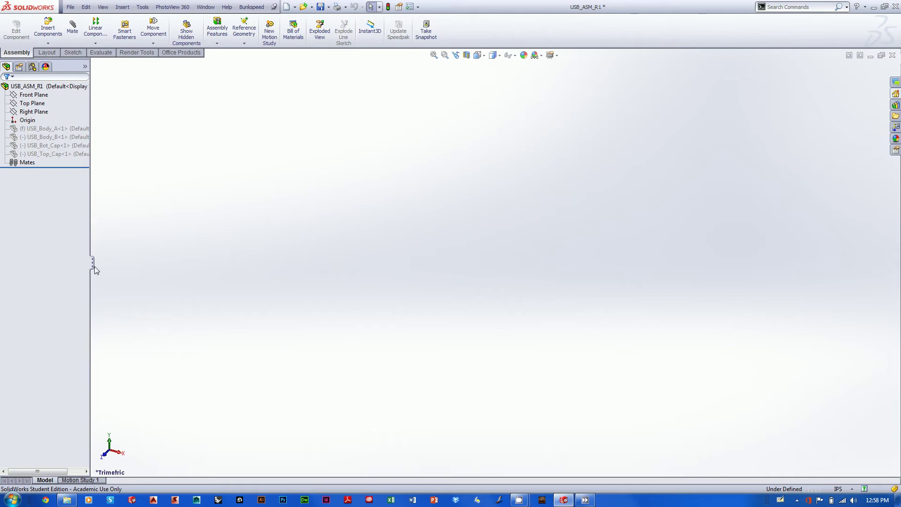
Widen the feature tree so the full names of the suppressed components fit.
{"action": "left_click_drag", "start_coordinate": [94, 266], "coordinate": [134, 260]}
{"action": "left_click", "coordinate": [69, 146]}
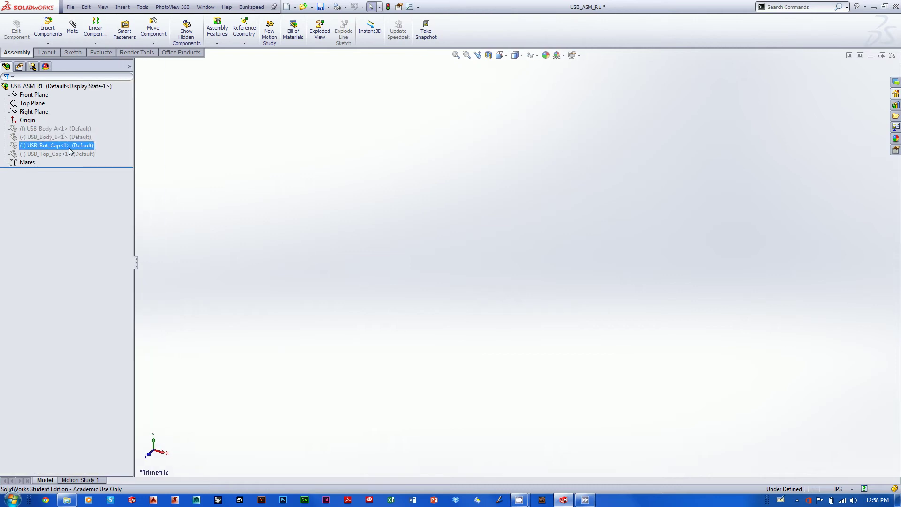
{"action": "left_click", "coordinate": [56, 128]}
{"action": "left_click", "coordinate": [56, 145]}
{"action": "left_click", "coordinate": [424, 133]}
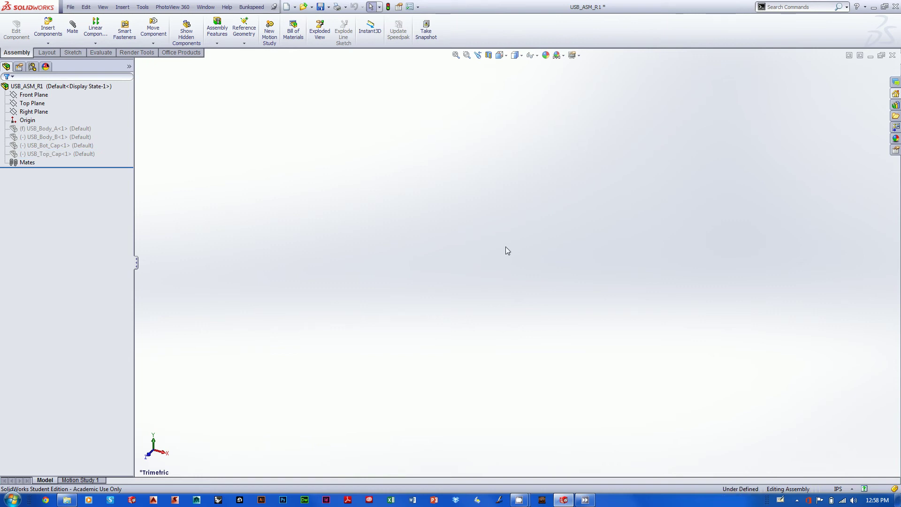
Set all four suppressed components in the USB_ASM_R1 feature tree to resolved.
{"action": "left_click", "coordinate": [63, 128]}
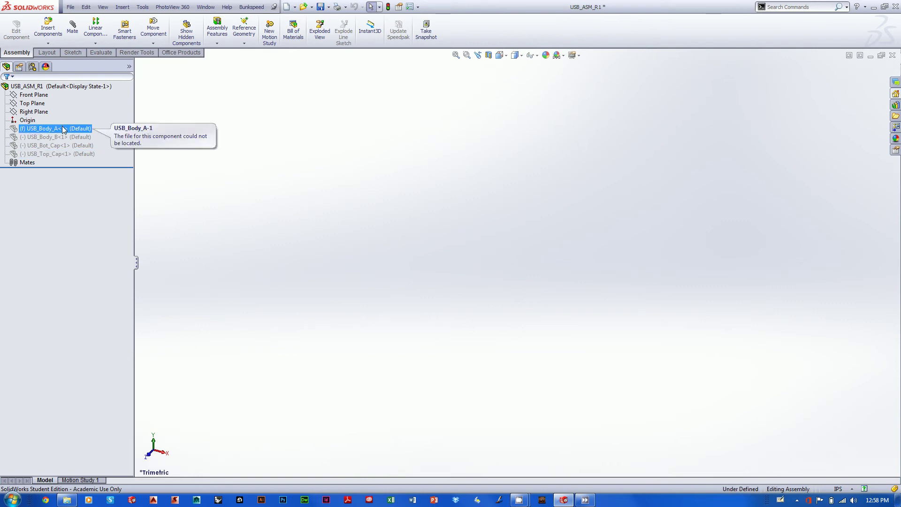
{"action": "left_click", "coordinate": [66, 149]}
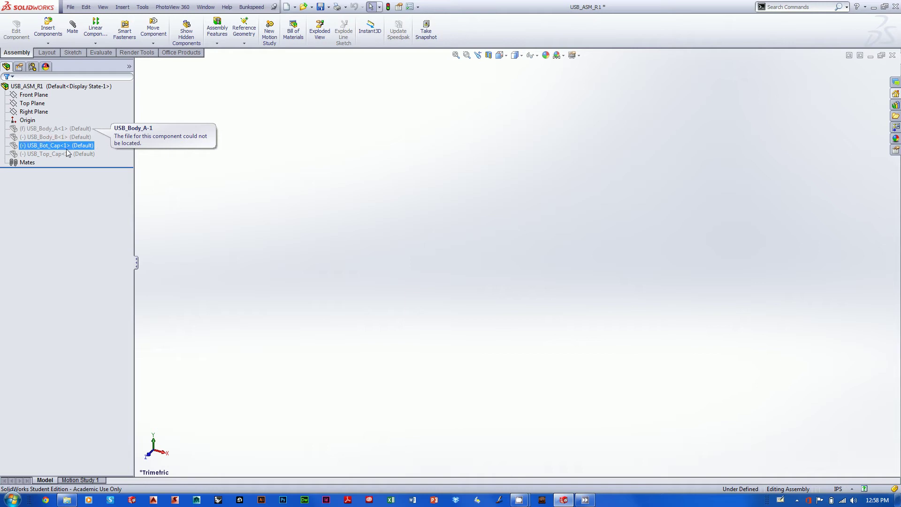
{"action": "left_click", "coordinate": [75, 130], "text": "shift"}
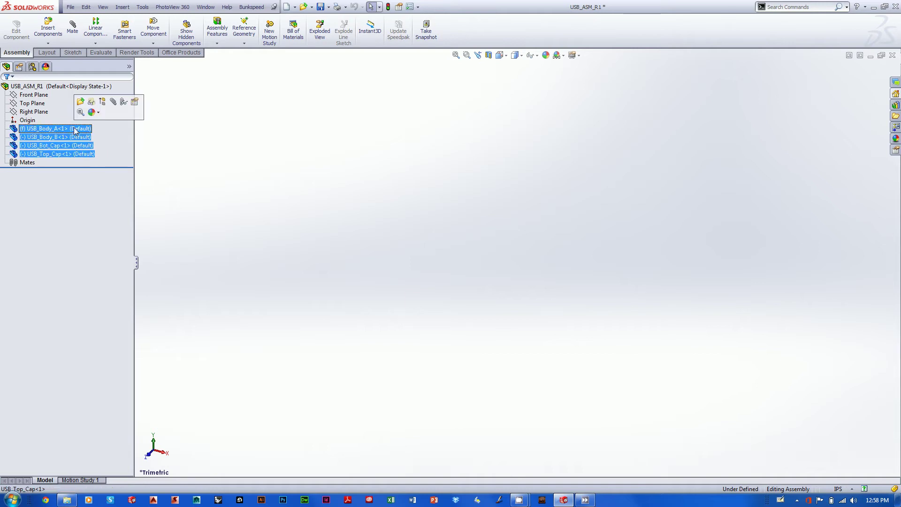
{"action": "right_click", "coordinate": [75, 131]}
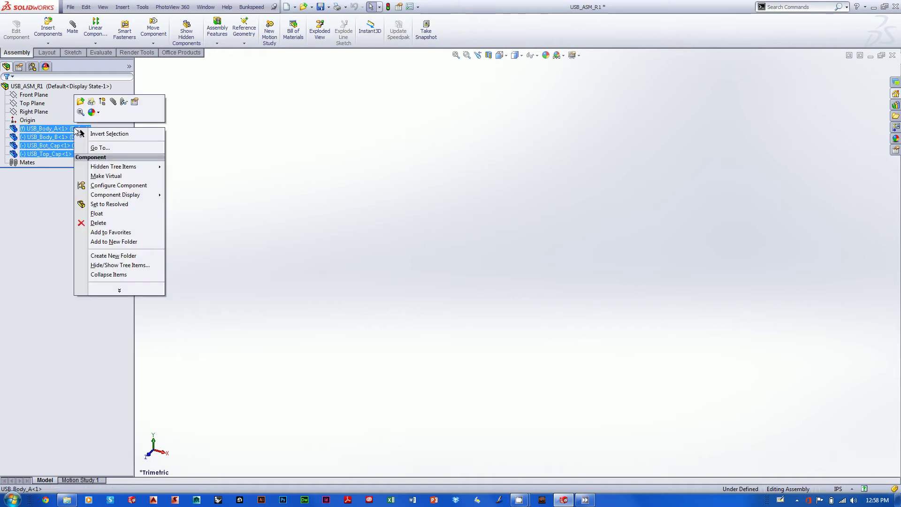
{"action": "left_click", "coordinate": [117, 204]}
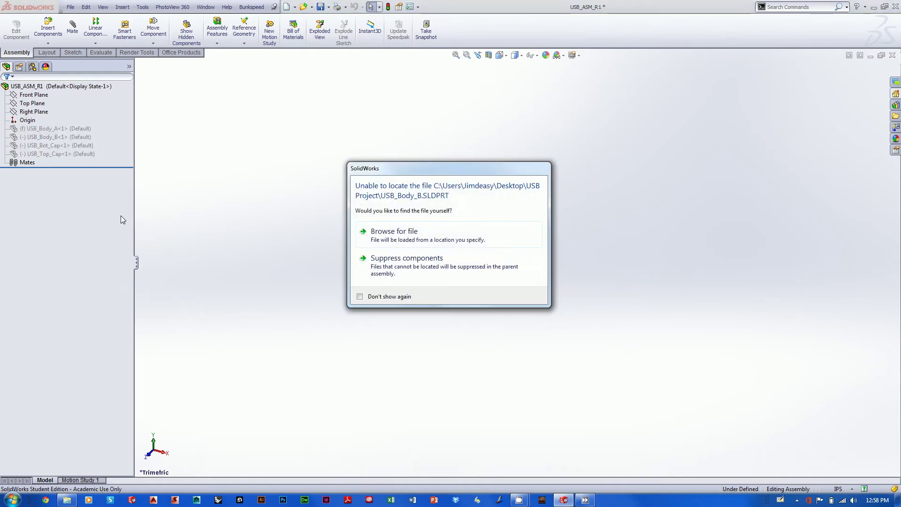
Browse for the missing USB_Body_B file and go into the Parts folder of USB Project.
{"action": "left_click_drag", "start_coordinate": [515, 186], "coordinate": [494, 181]}
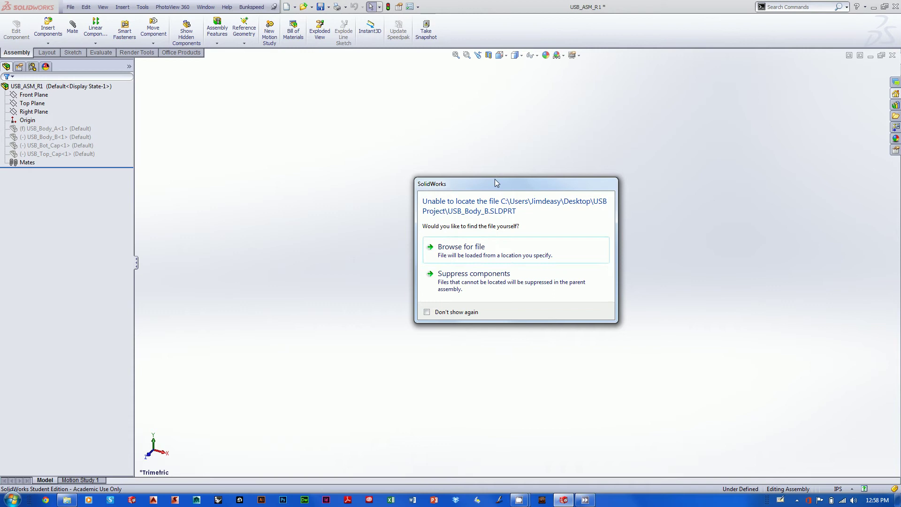
{"action": "left_click", "coordinate": [472, 253]}
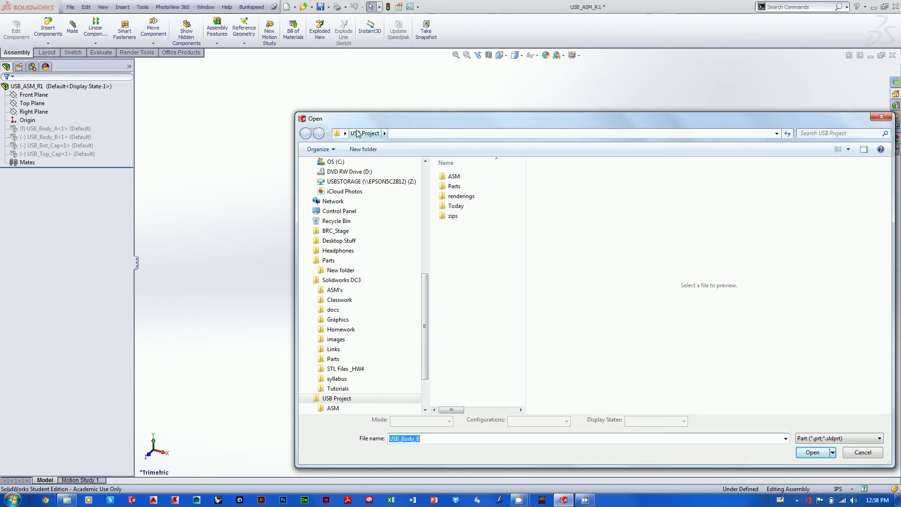
{"action": "left_click", "coordinate": [455, 187]}
{"action": "double_click", "coordinate": [452, 187]}
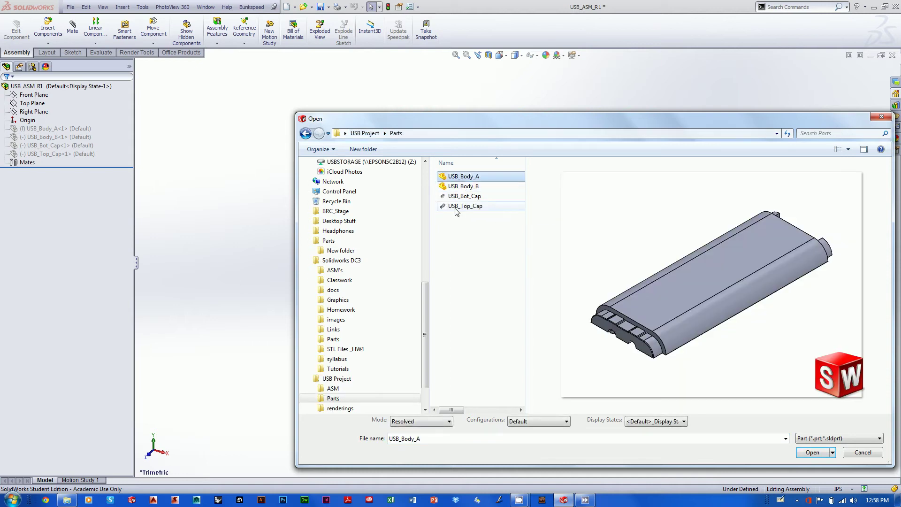
Preview the part files in the Parts folder and load USB_Body_A as the file for the missing component.
{"action": "left_click", "coordinate": [458, 206]}
{"action": "left_click", "coordinate": [460, 198]}
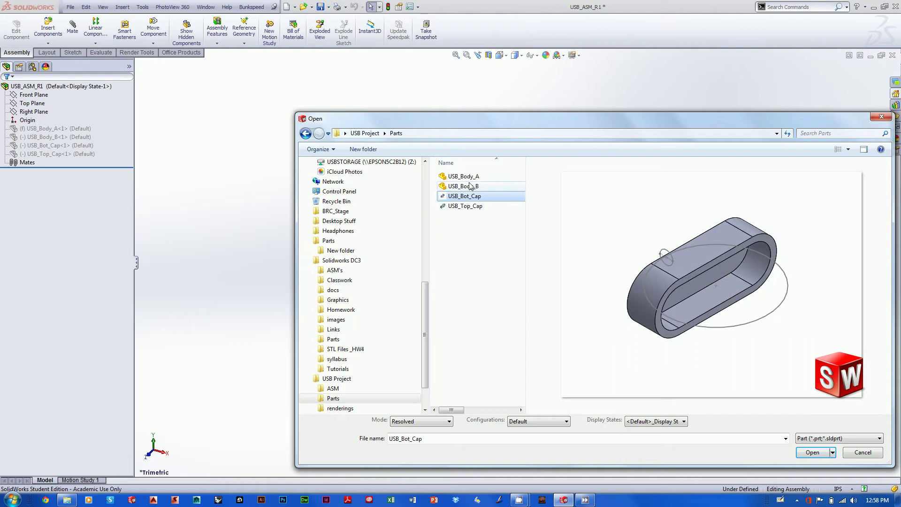
{"action": "left_click", "coordinate": [469, 186]}
{"action": "left_click", "coordinate": [467, 176]}
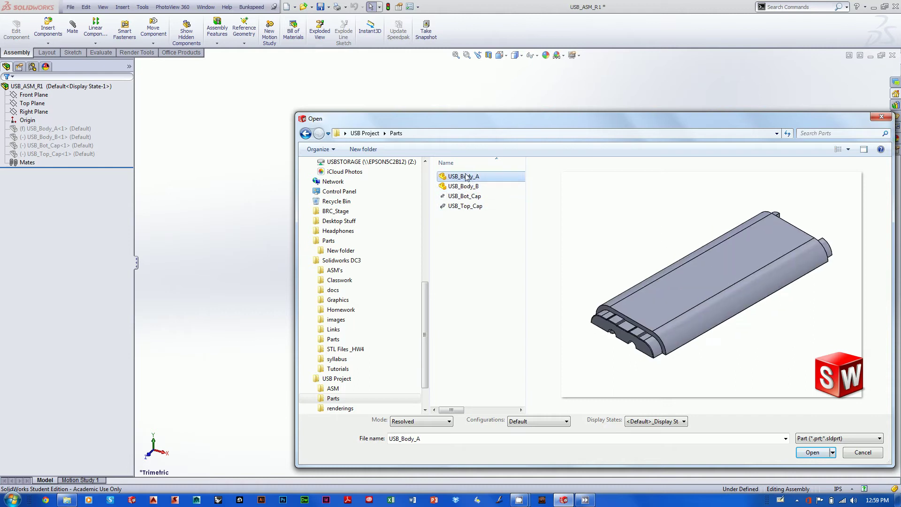
{"action": "left_click", "coordinate": [448, 248]}
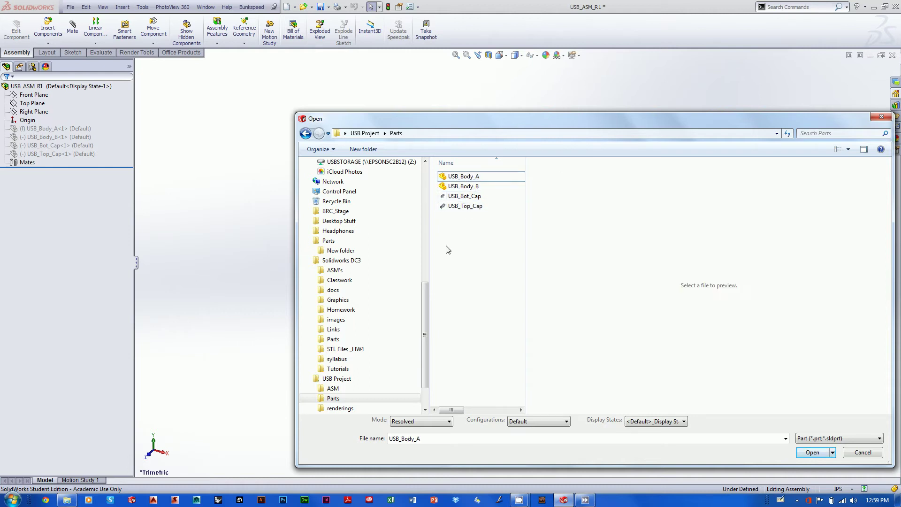
{"action": "left_click", "coordinate": [467, 206]}
{"action": "left_click", "coordinate": [469, 196]}
{"action": "left_click", "coordinate": [472, 187]}
{"action": "left_click", "coordinate": [478, 177]}
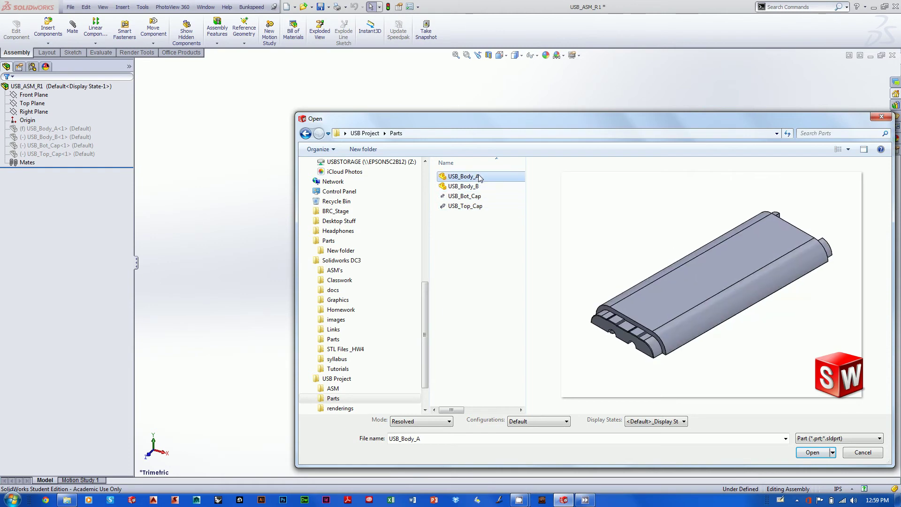
{"action": "left_click", "coordinate": [812, 452]}
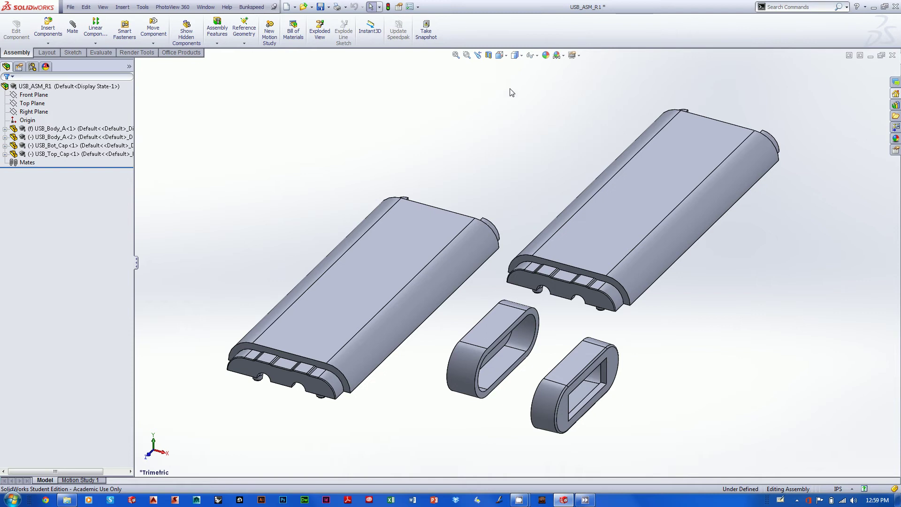
{"action": "mouse_move", "coordinate": [530, 161]}
{"action": "middle_mouse_down"}
{"action": "mouse_move", "coordinate": [513, 153]}
{"action": "mouse_move", "coordinate": [533, 168]}
{"action": "middle_mouse_up"}
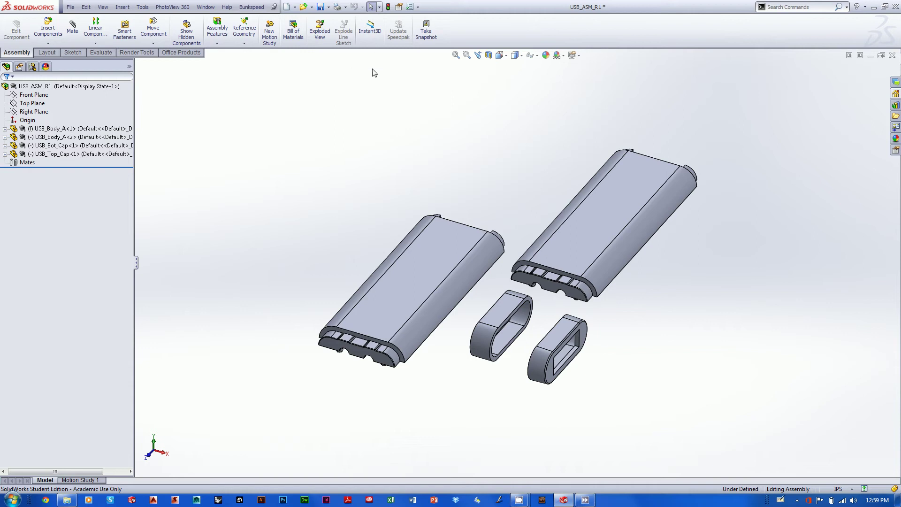
{"action": "middle_click_drag", "start_coordinate": [432, 145], "coordinate": [434, 165]}
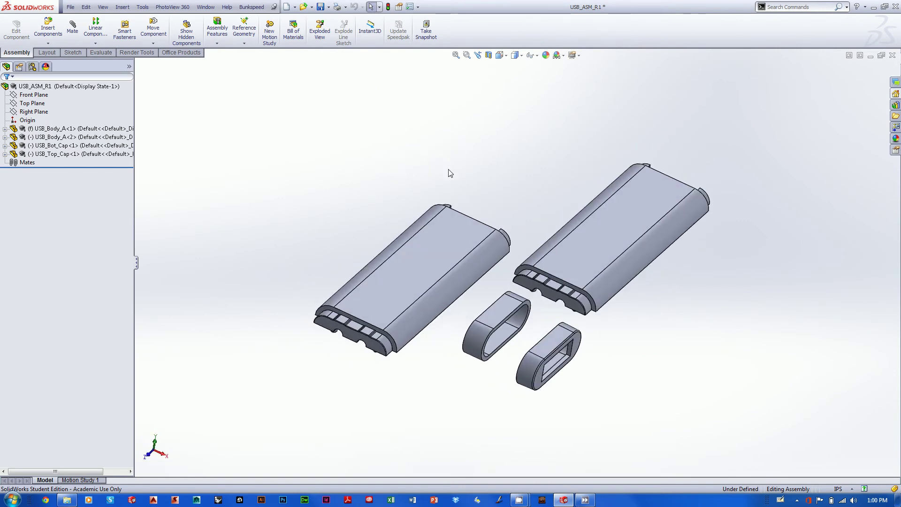
{"action": "middle_click_drag", "start_coordinate": [541, 136], "coordinate": [541, 143]}
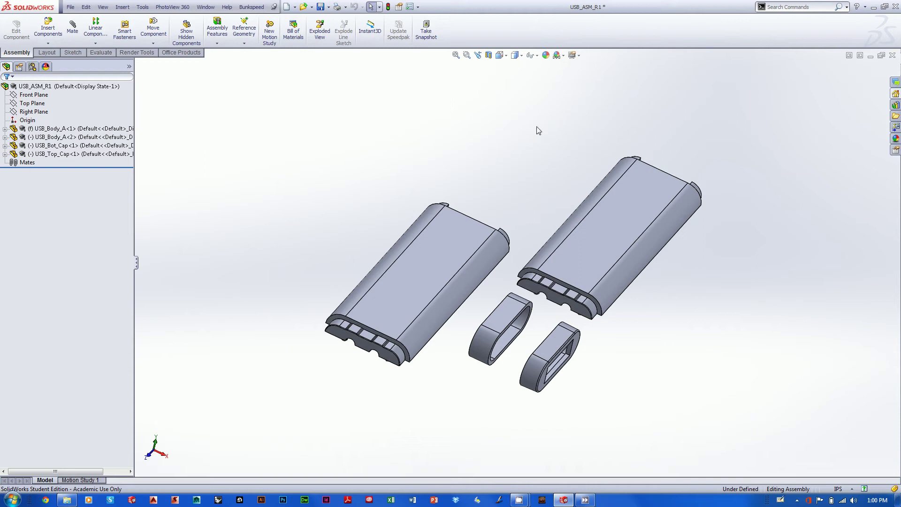
{"action": "mouse_move", "coordinate": [536, 128]}
{"action": "left_mouse_down"}
{"action": "mouse_move", "coordinate": [533, 141]}
{"action": "mouse_move", "coordinate": [521, 139]}
{"action": "mouse_move", "coordinate": [524, 118]}
{"action": "left_mouse_up"}
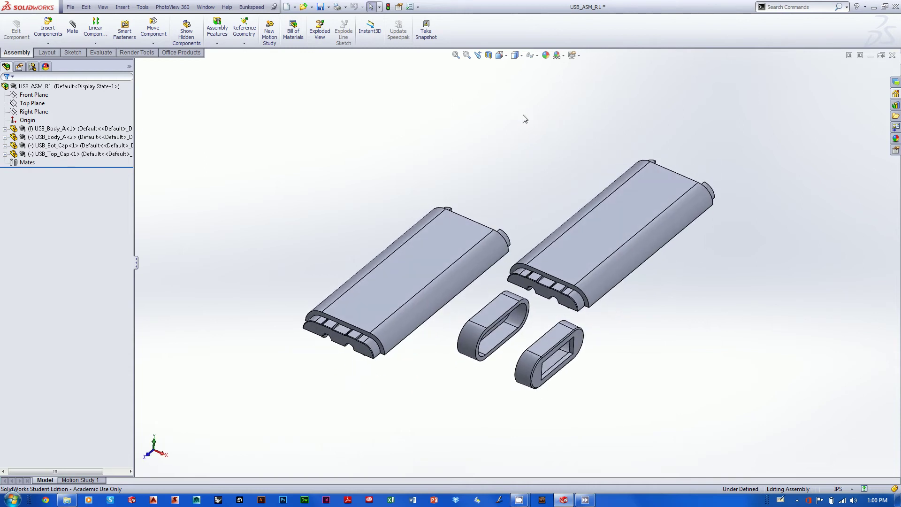
{"action": "middle_click_drag", "start_coordinate": [525, 117], "coordinate": [527, 109]}
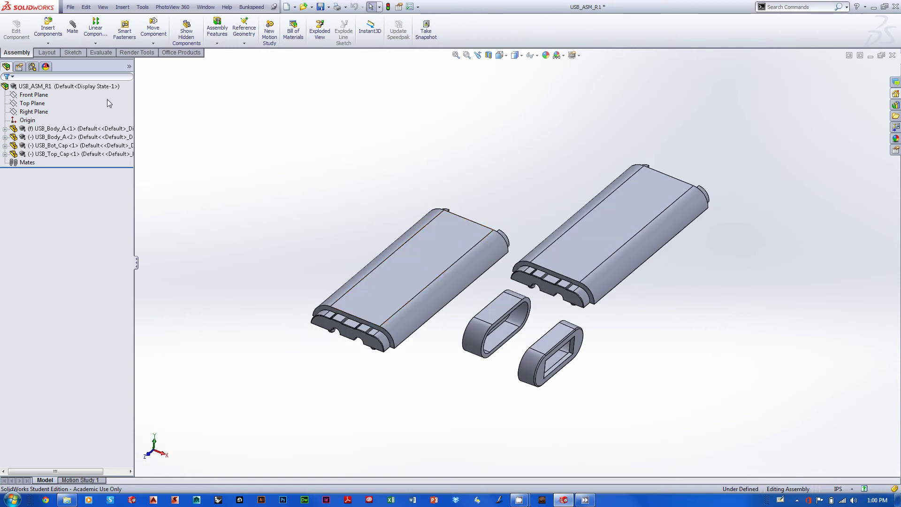
Insert a new part on the assembly's Top Plane and sketch a circle about 0.24 in in radius in front of the USB bodies.
{"action": "left_click", "coordinate": [48, 43]}
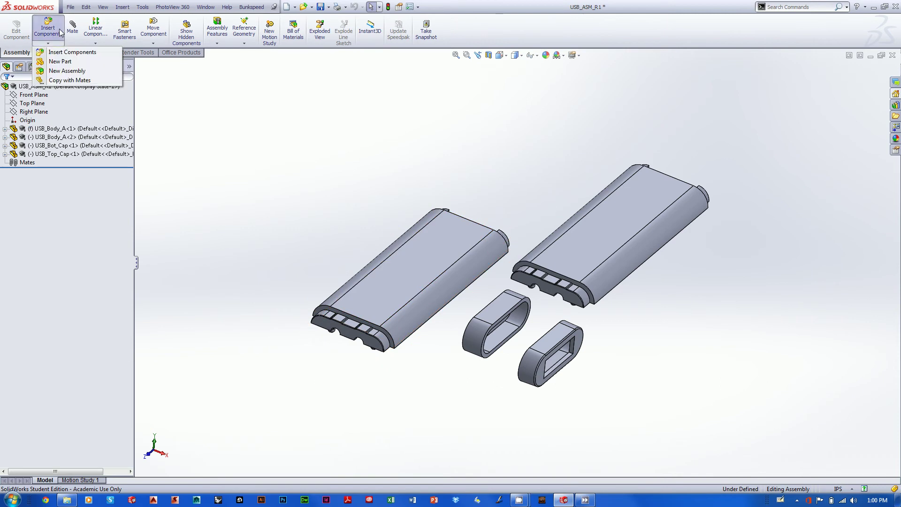
{"action": "left_click", "coordinate": [60, 61]}
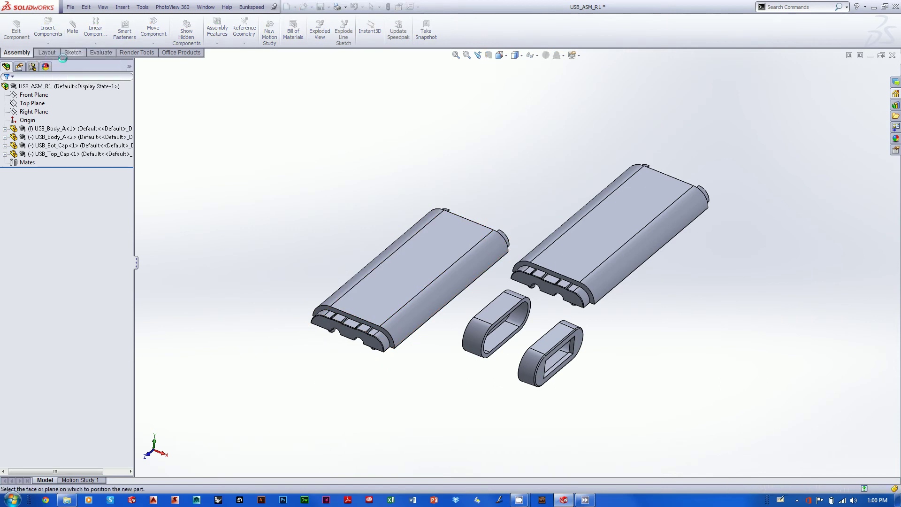
{"action": "left_click", "coordinate": [33, 103]}
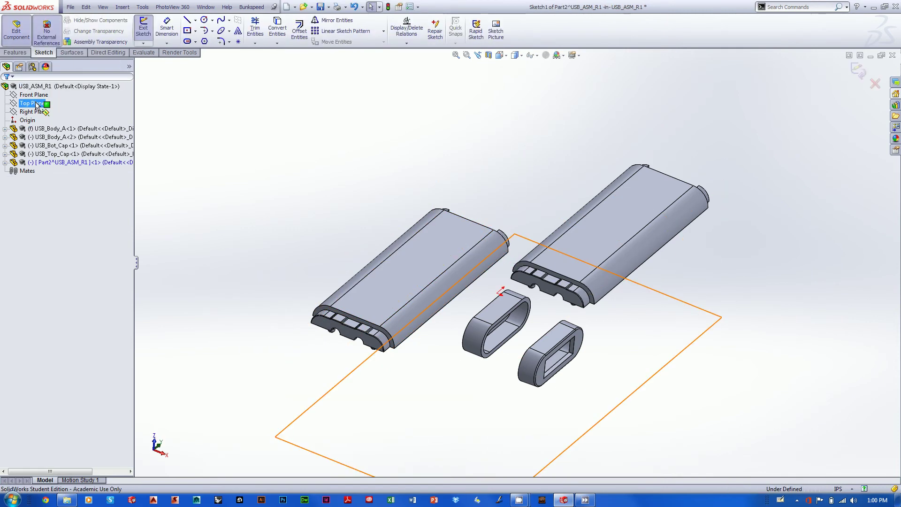
{"action": "left_click", "coordinate": [204, 20]}
{"action": "left_click", "coordinate": [407, 427]}
{"action": "left_click", "coordinate": [430, 439]}
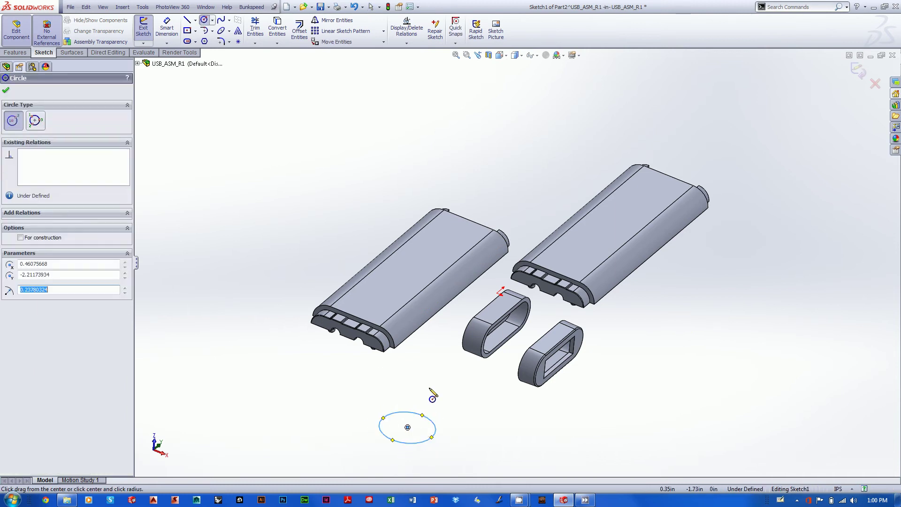
Extrude the circle as a blind boss 0.5 in deep.
{"action": "left_click", "coordinate": [14, 53]}
{"action": "left_click", "coordinate": [147, 29]}
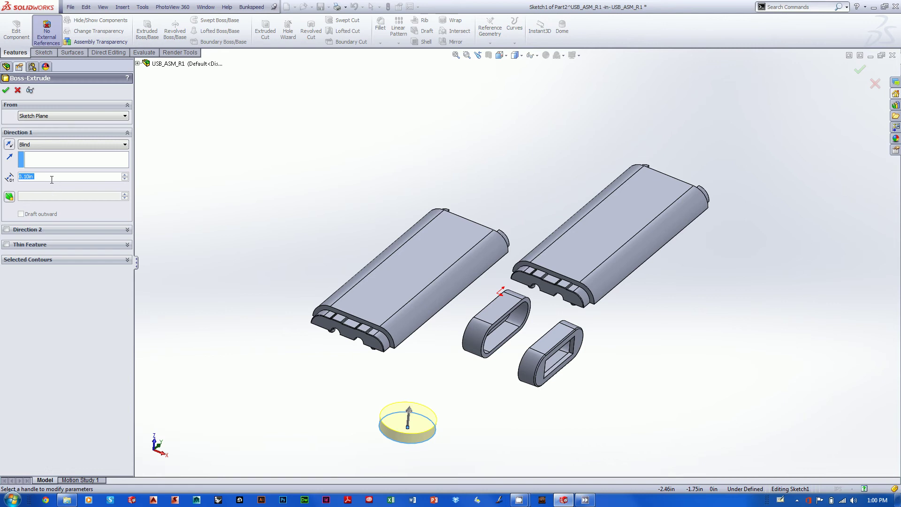
{"action": "type", "text": "1"}
{"action": "key", "text": "Return"}
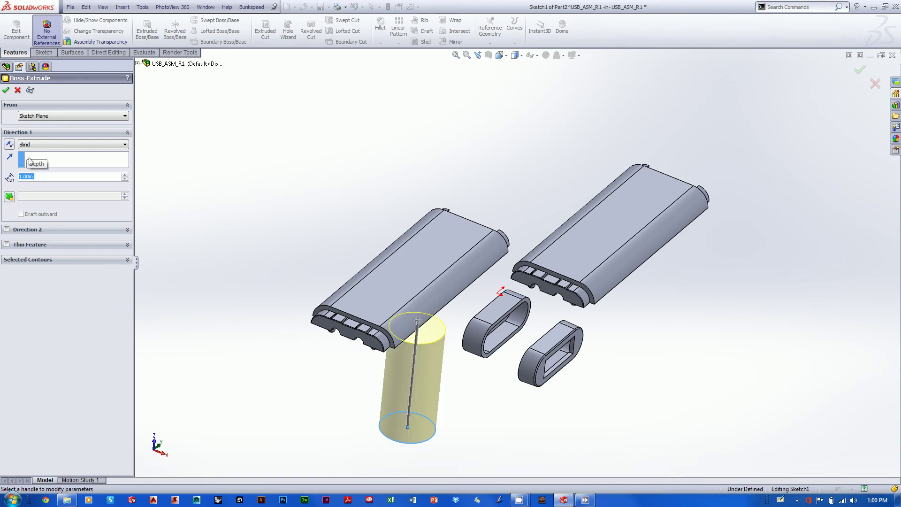
{"action": "type", "text": ".5"}
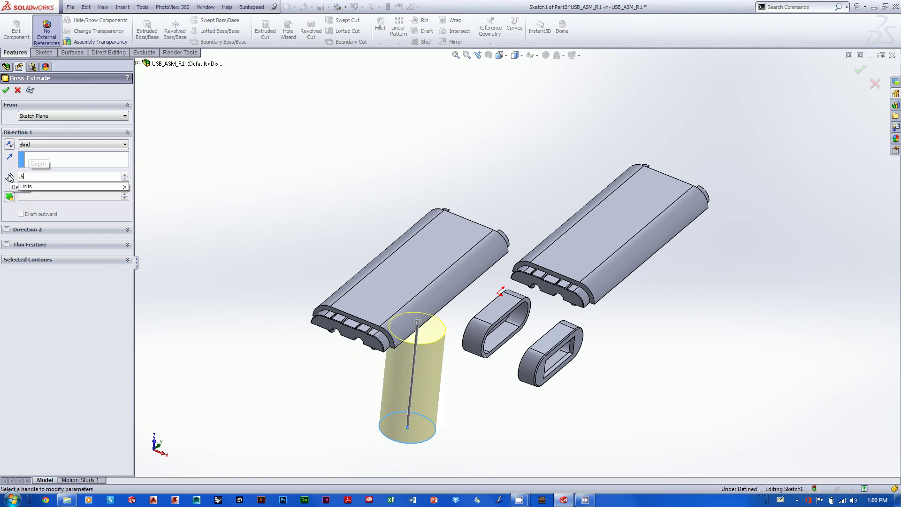
{"action": "key", "text": "Return"}
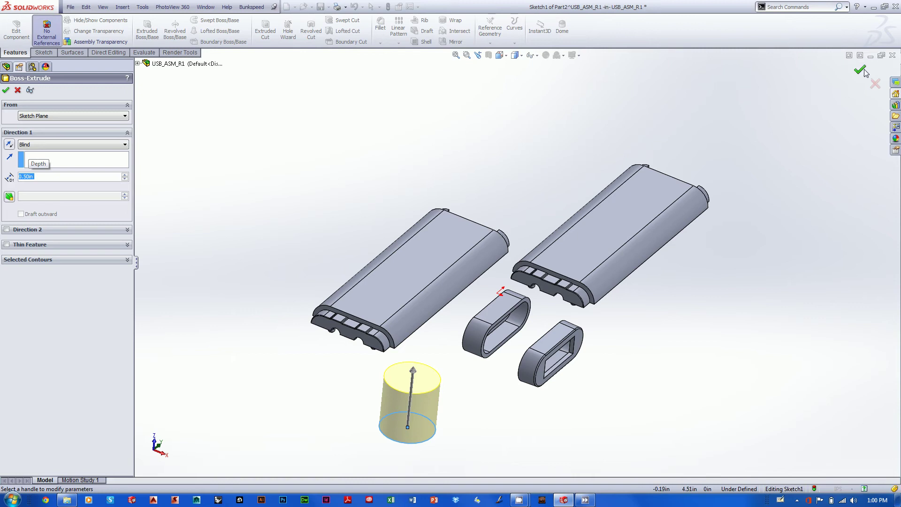
{"action": "key", "text": "Return"}
Fillet the bottom face of the cylinder with a constant 0.10 in radius.
{"action": "left_click", "coordinate": [379, 25]}
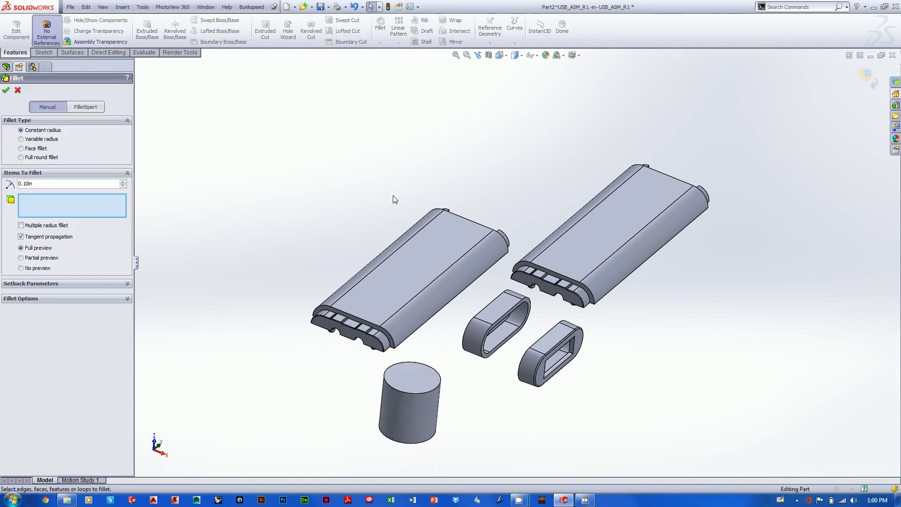
{"action": "middle_click_drag", "start_coordinate": [347, 459], "coordinate": [383, 297]}
{"action": "left_click", "coordinate": [472, 299]}
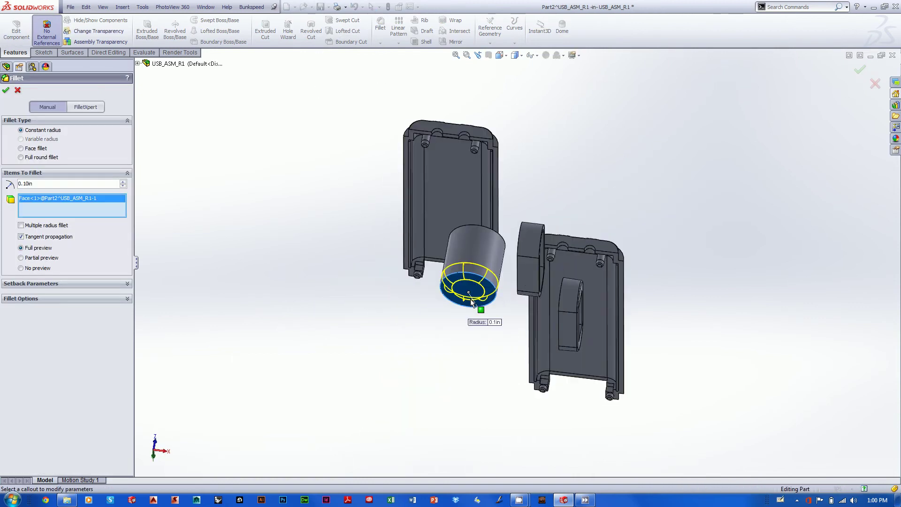
{"action": "left_click", "coordinate": [859, 69]}
Shell the cylinder with a 3 mm wall thickness, removing its top face.
{"action": "middle_click_drag", "start_coordinate": [610, 328], "coordinate": [506, 407]}
{"action": "left_click", "coordinate": [426, 41]}
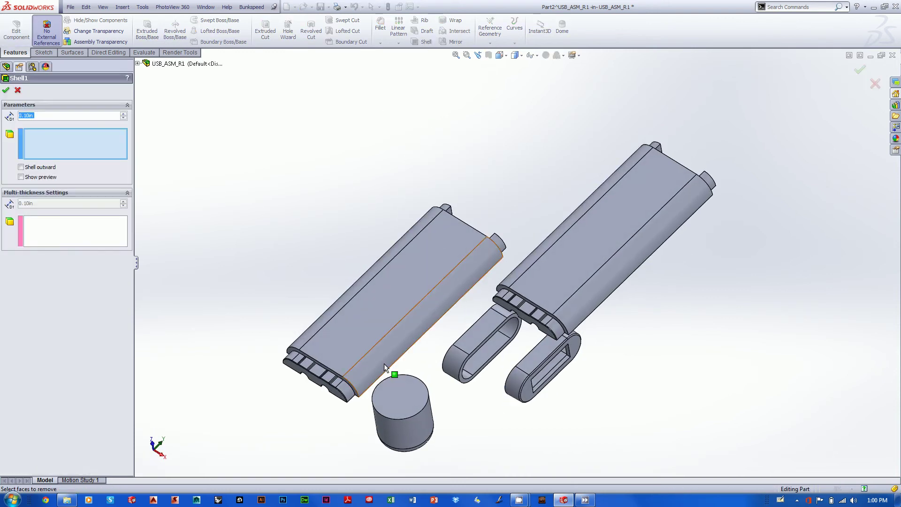
{"action": "left_click", "coordinate": [406, 397]}
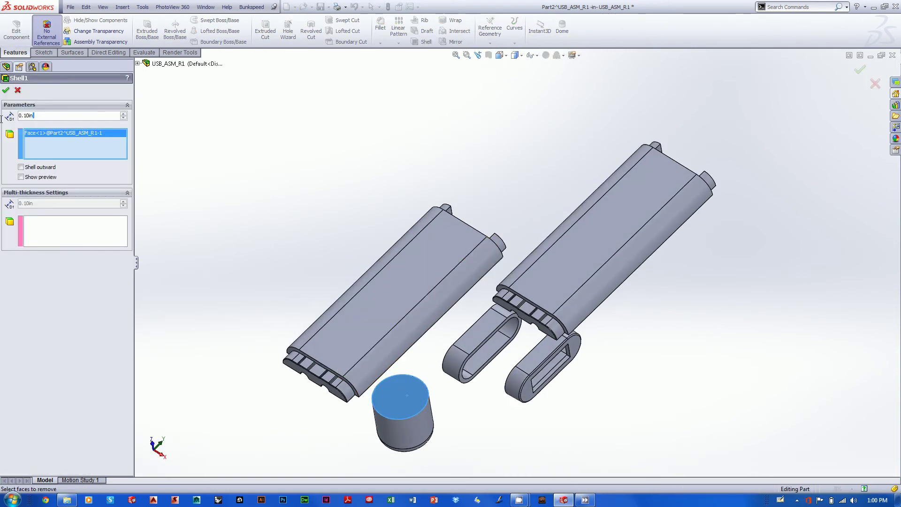
{"action": "left_click_drag", "start_coordinate": [1, 119], "coordinate": [1, 111]}
{"action": "type", "text": "3mm"}
{"action": "key", "text": "Return"}
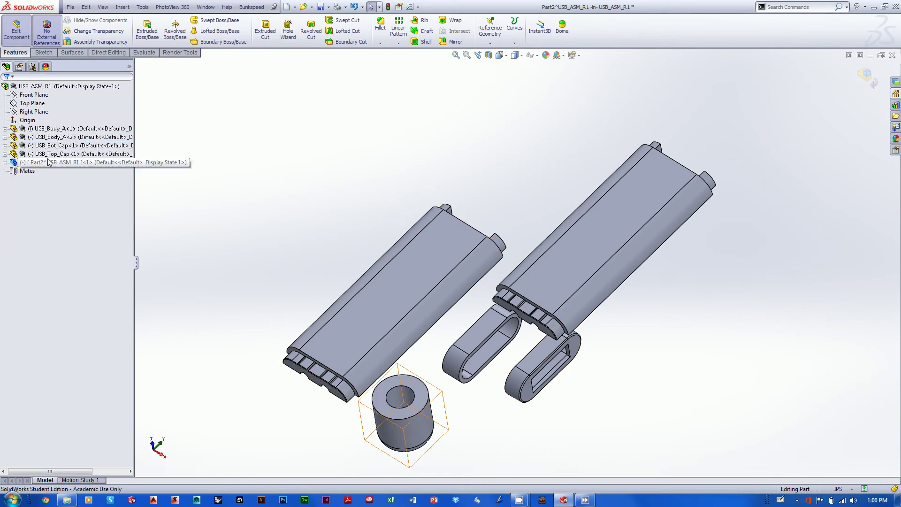
Edit the new part's shell feature to give the cylinder a thinner wall.
{"action": "left_click", "coordinate": [5, 162]}
{"action": "right_click", "coordinate": [33, 222]}
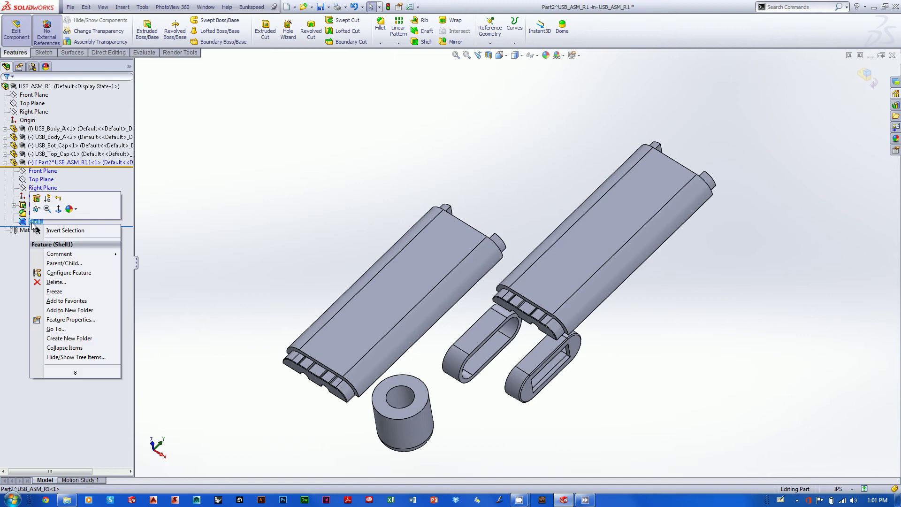
{"action": "left_click", "coordinate": [37, 198]}
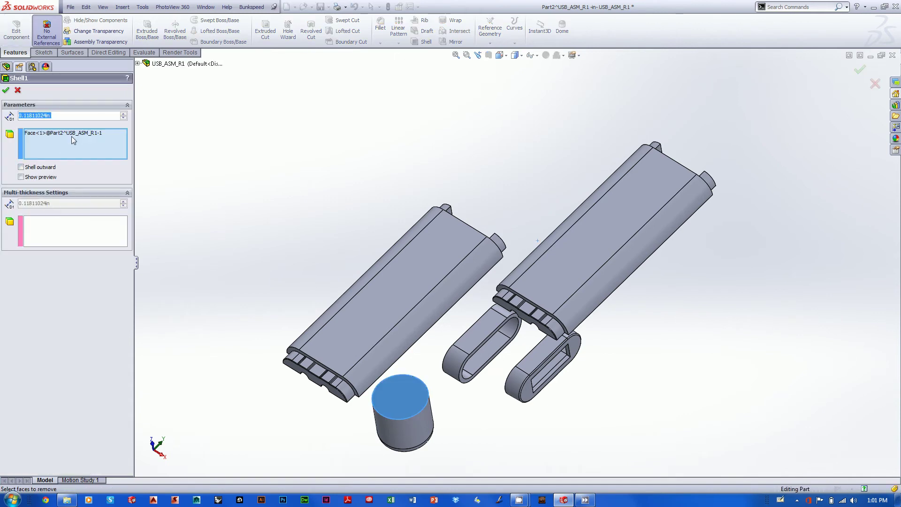
{"action": "key", "text": "Return"}
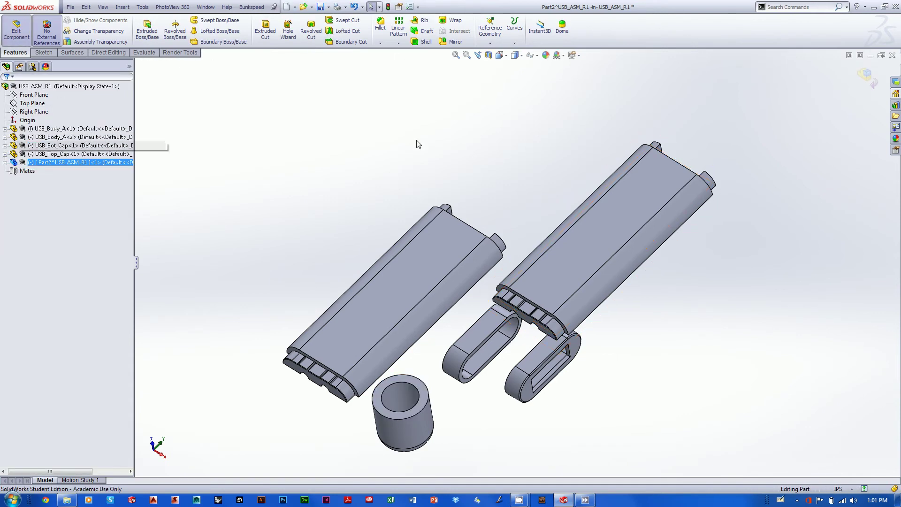
{"action": "middle_click_drag", "start_coordinate": [744, 148], "coordinate": [674, 210]}
{"action": "scroll", "coordinate": [732, 169], "scroll_direction": "down", "scroll_amount": 2}
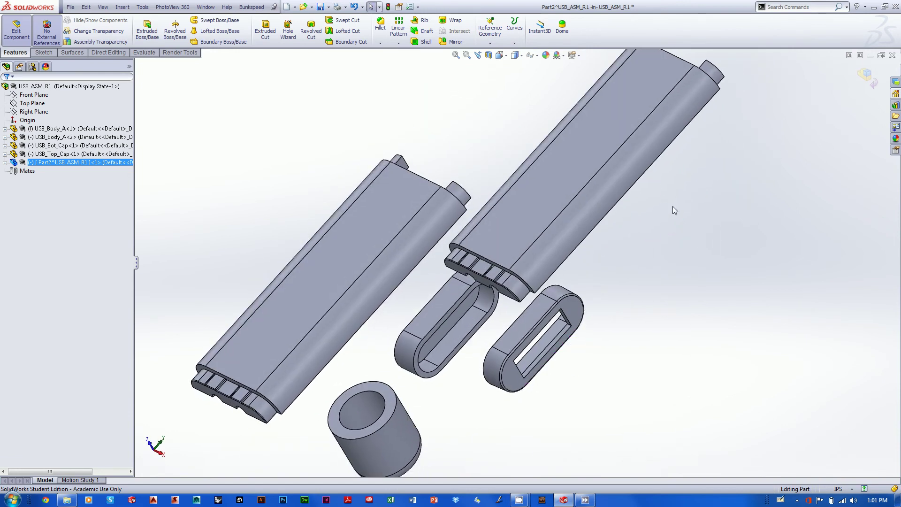
Fillet the outer edge of the hollow cylinder's open end with a constant 0.05 in radius.
{"action": "left_click", "coordinate": [380, 28]}
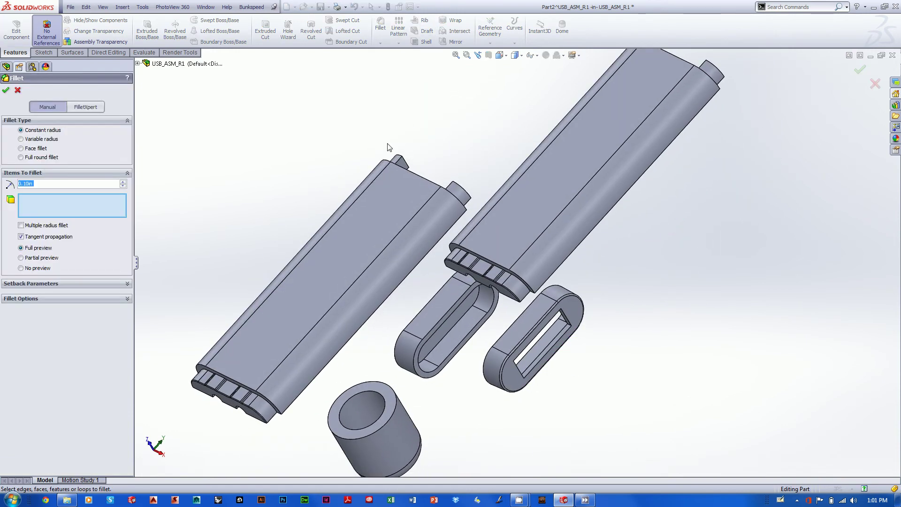
{"action": "left_click", "coordinate": [389, 425]}
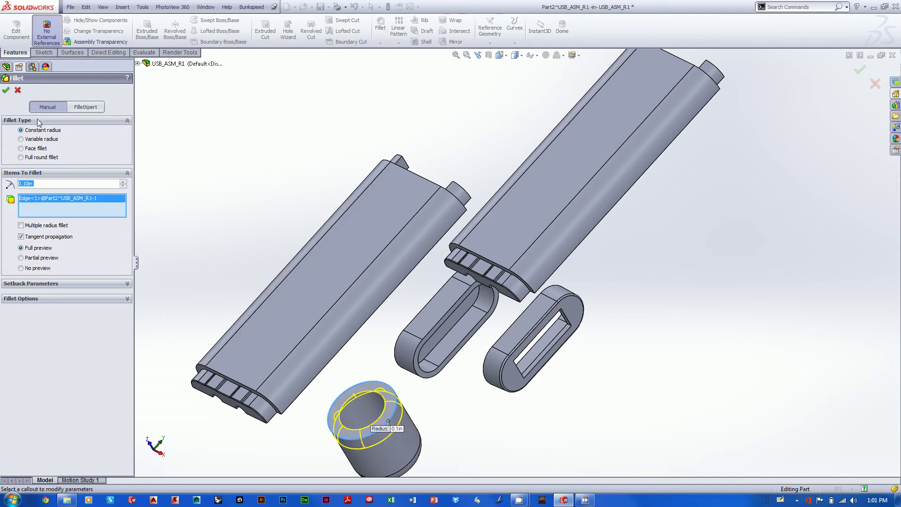
{"action": "left_click_drag", "start_coordinate": [34, 184], "coordinate": [24, 169]}
{"action": "type", "text": "./0"}
{"action": "key", "text": "BackSpace"}
{"action": "key", "text": "BackSpace"}
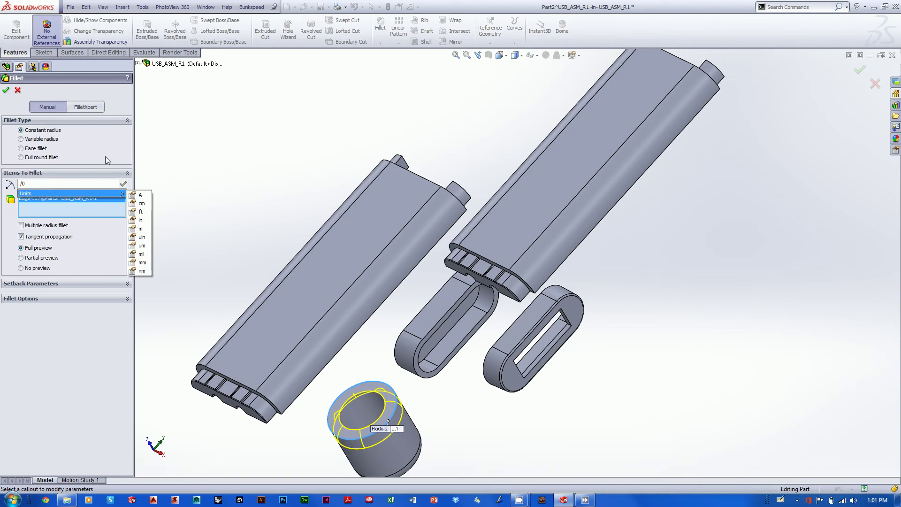
{"action": "type", "text": "05"}
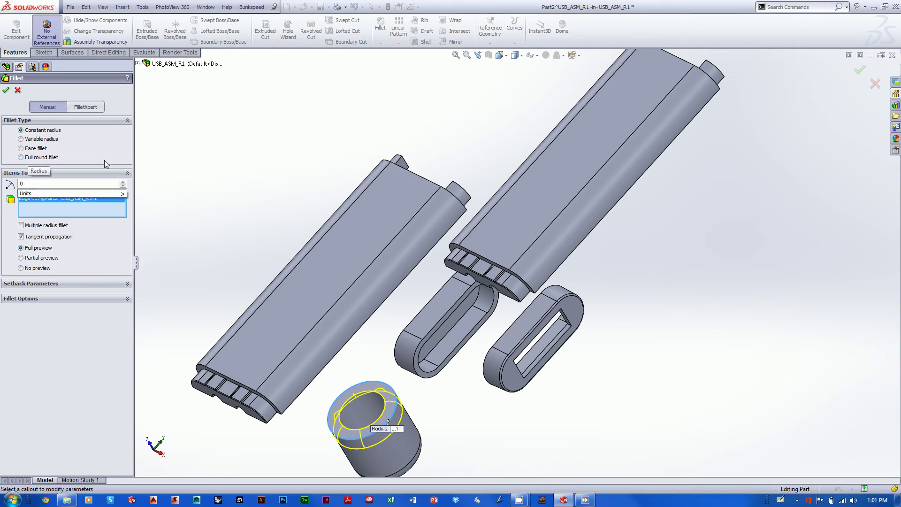
{"action": "key", "text": "Return"}
{"action": "left_click", "coordinate": [860, 69]}
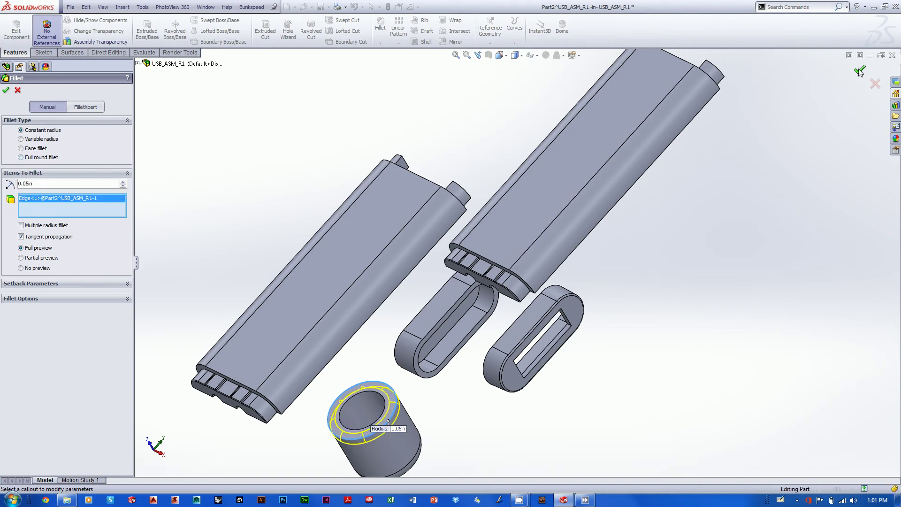
Finish editing the new cylinder part in context and return to editing the assembly.
{"action": "scroll", "coordinate": [630, 251], "scroll_direction": "up", "scroll_amount": 5}
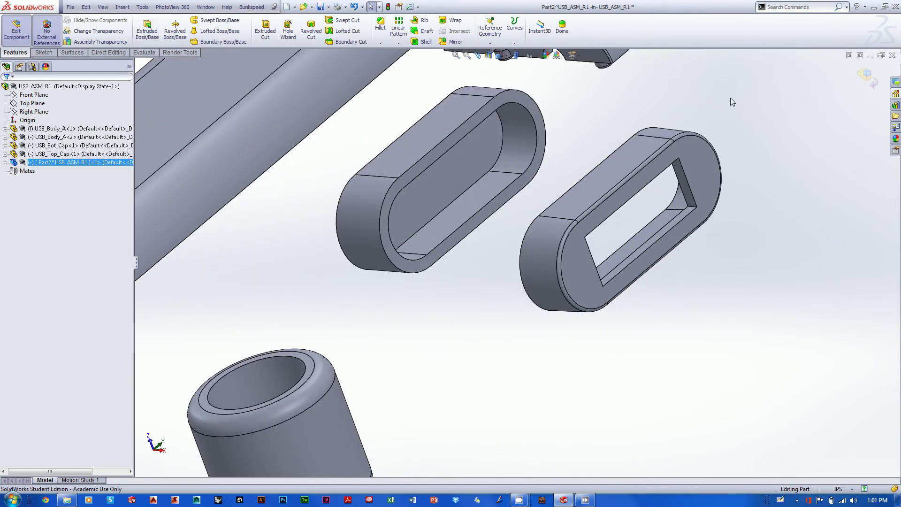
{"action": "scroll", "coordinate": [730, 97], "scroll_direction": "down", "scroll_amount": 8}
{"action": "middle_click_drag", "start_coordinate": [709, 155], "coordinate": [709, 196]}
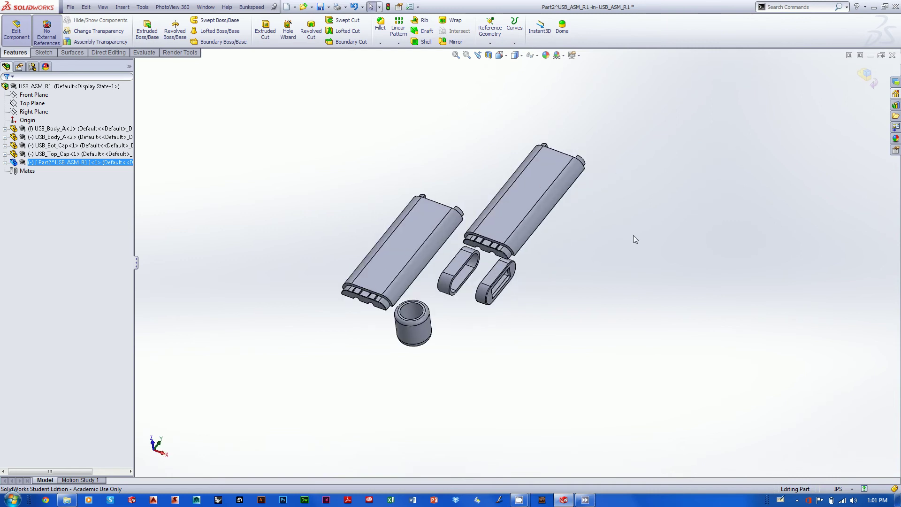
{"action": "left_click", "coordinate": [635, 253]}
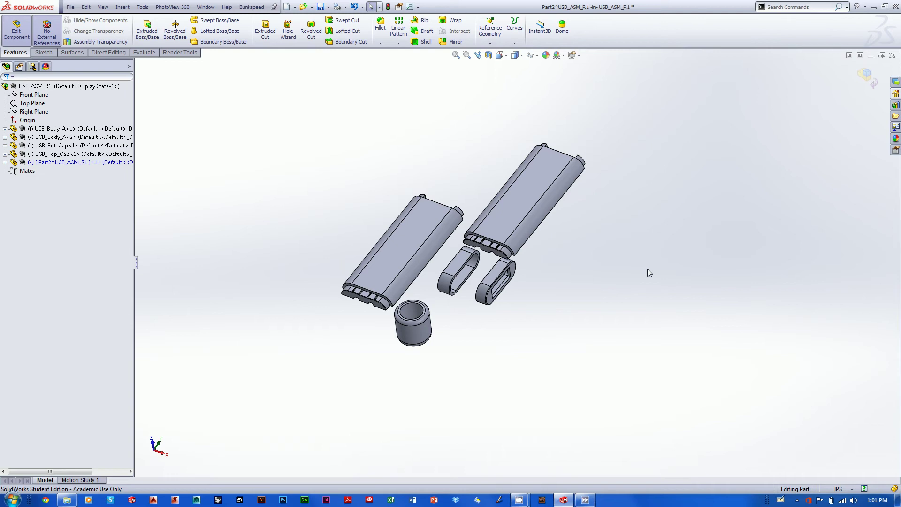
{"action": "left_click", "coordinate": [869, 86]}
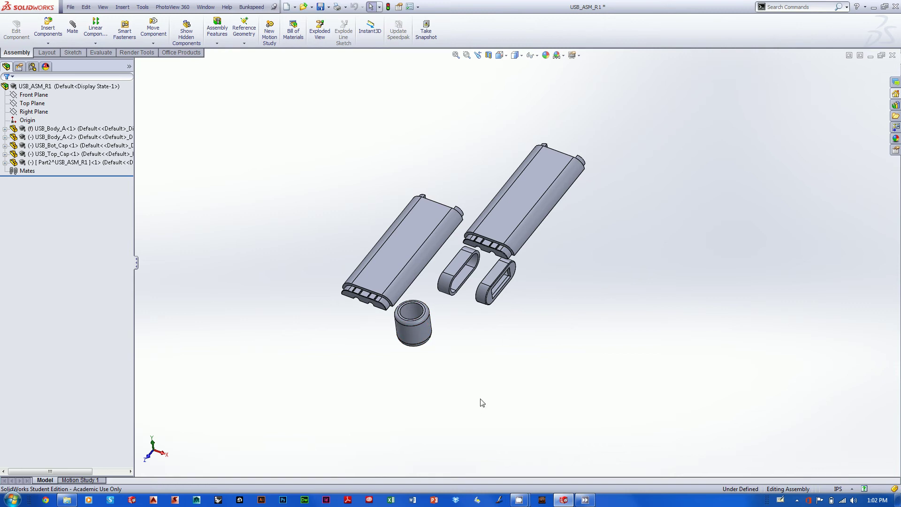
{"action": "scroll", "coordinate": [480, 399], "scroll_direction": "up", "scroll_amount": 1}
{"action": "middle_click_drag", "start_coordinate": [480, 399], "coordinate": [477, 401]}
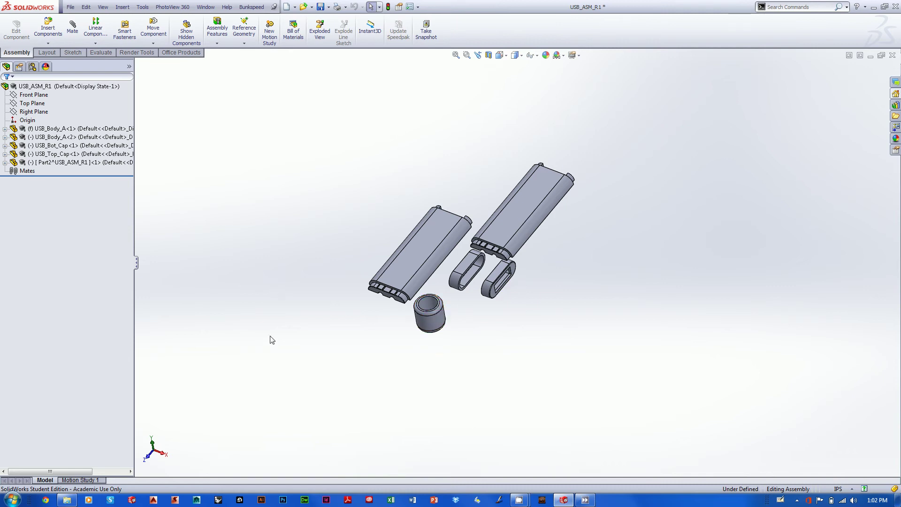
{"action": "middle_click_drag", "start_coordinate": [279, 322], "coordinate": [288, 287]}
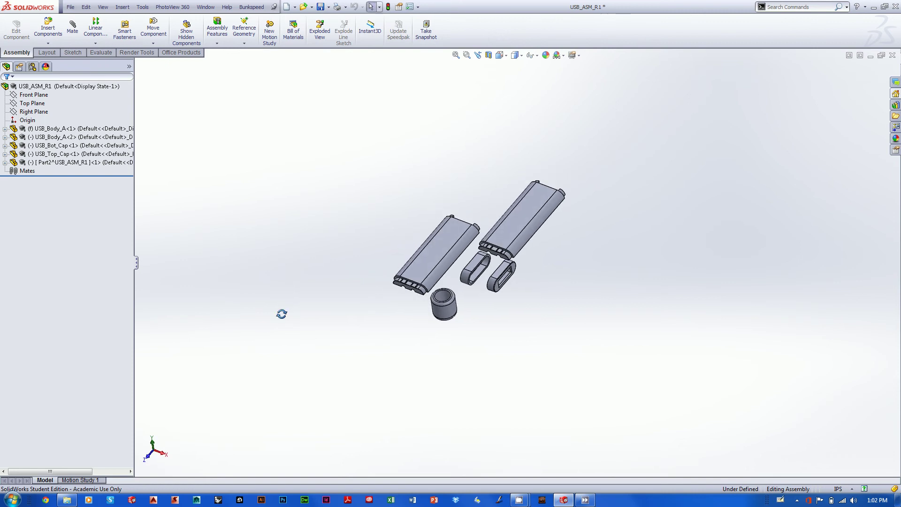
{"action": "scroll", "coordinate": [282, 314], "scroll_direction": "down", "scroll_amount": 5}
{"action": "middle_click_drag", "start_coordinate": [281, 321], "coordinate": [299, 279], "text": "shift"}
{"action": "middle_click_drag", "start_coordinate": [300, 279], "coordinate": [369, 262], "text": "ctrl"}
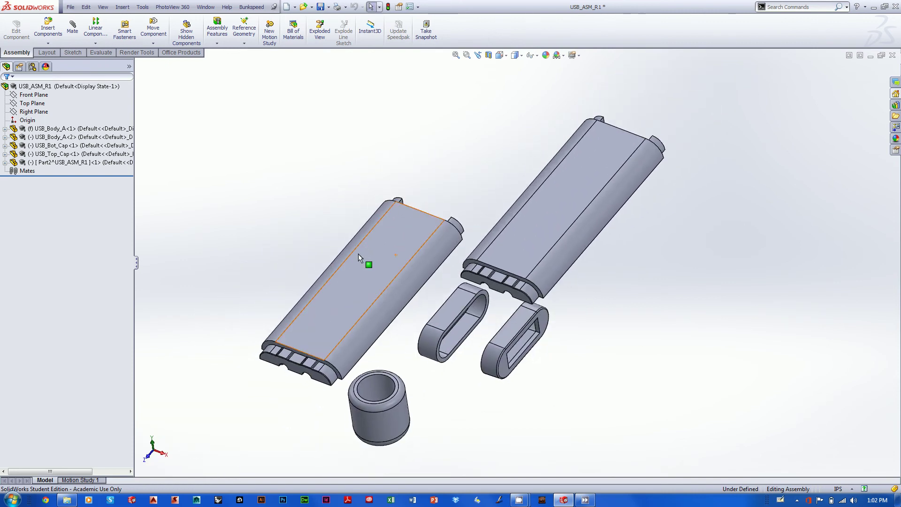
{"action": "mouse_move", "coordinate": [256, 169]}
{"action": "middle_mouse_down"}
{"action": "mouse_move", "coordinate": [255, 156]}
{"action": "mouse_move", "coordinate": [248, 161]}
{"action": "mouse_move", "coordinate": [256, 153]}
{"action": "middle_mouse_up"}
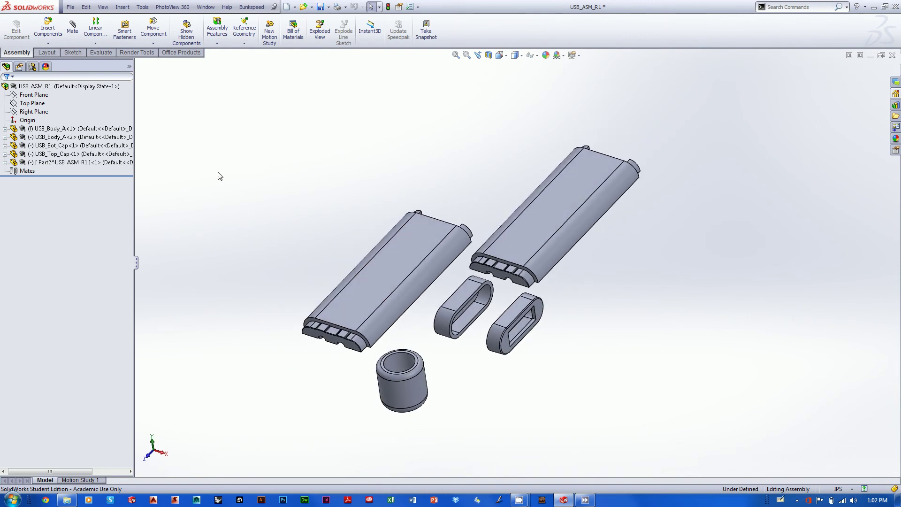
Review the options for saving the virtual cylinder part to an external file, without saving it.
{"action": "right_click", "coordinate": [66, 162]}
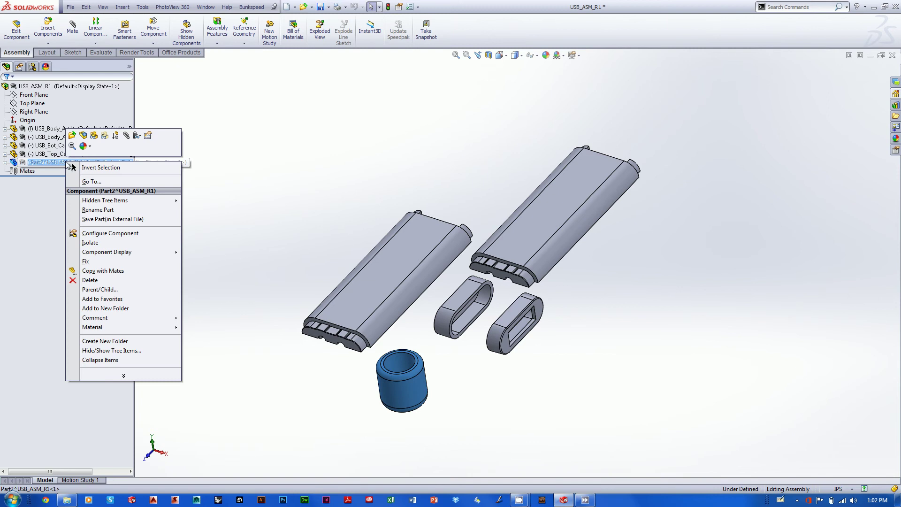
{"action": "left_click", "coordinate": [113, 219]}
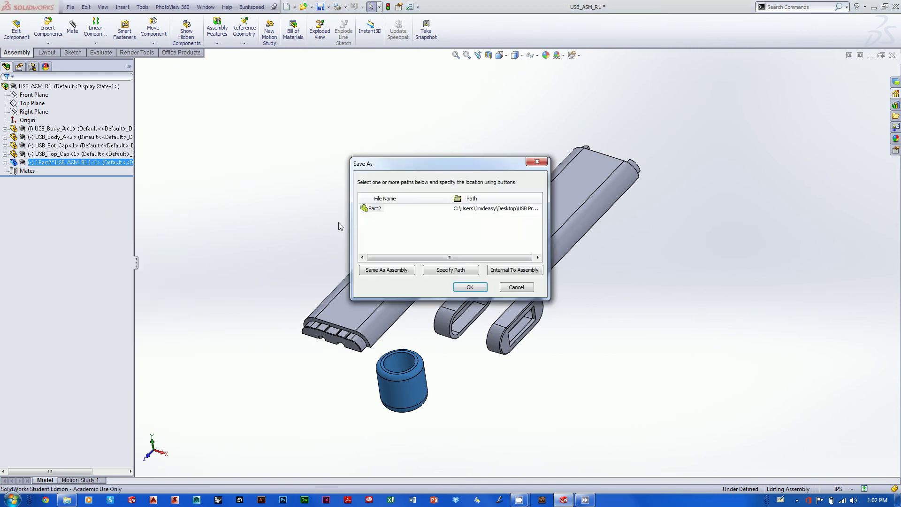
{"action": "left_click_drag", "start_coordinate": [452, 157], "coordinate": [670, 254]}
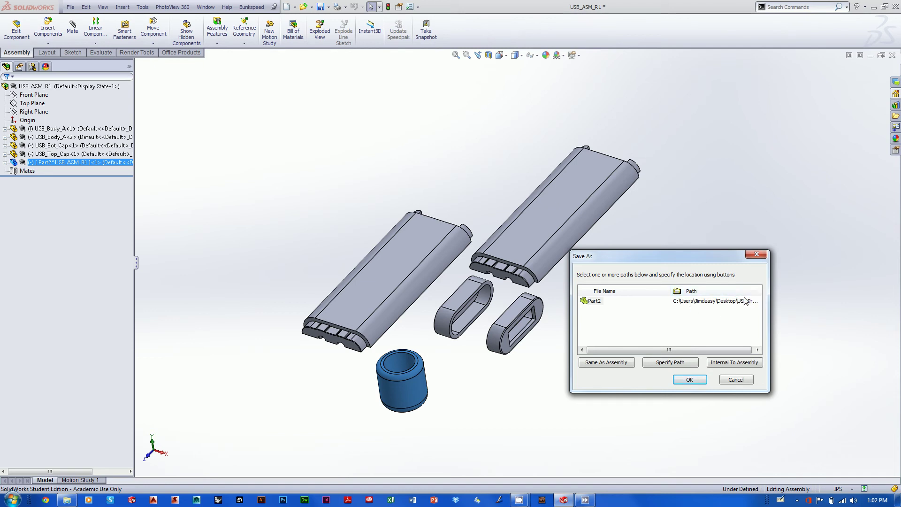
{"action": "left_click", "coordinate": [728, 329]}
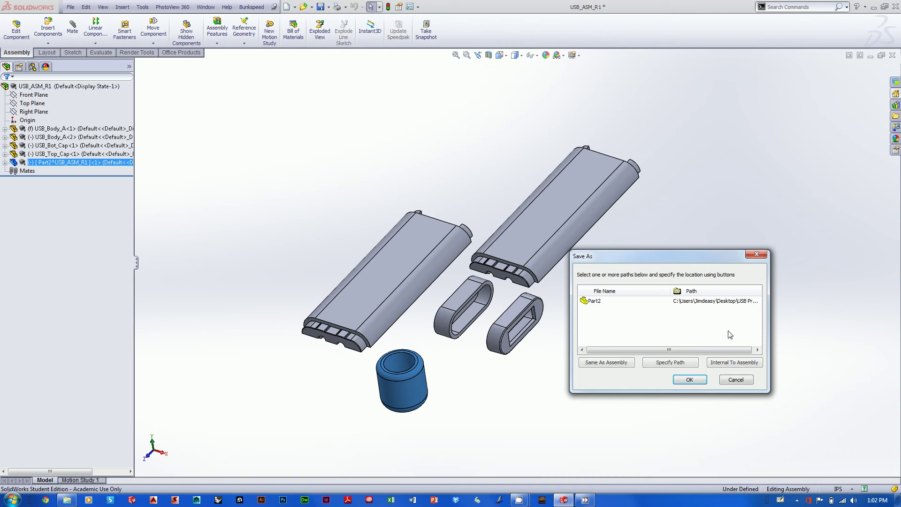
{"action": "left_click", "coordinate": [746, 379]}
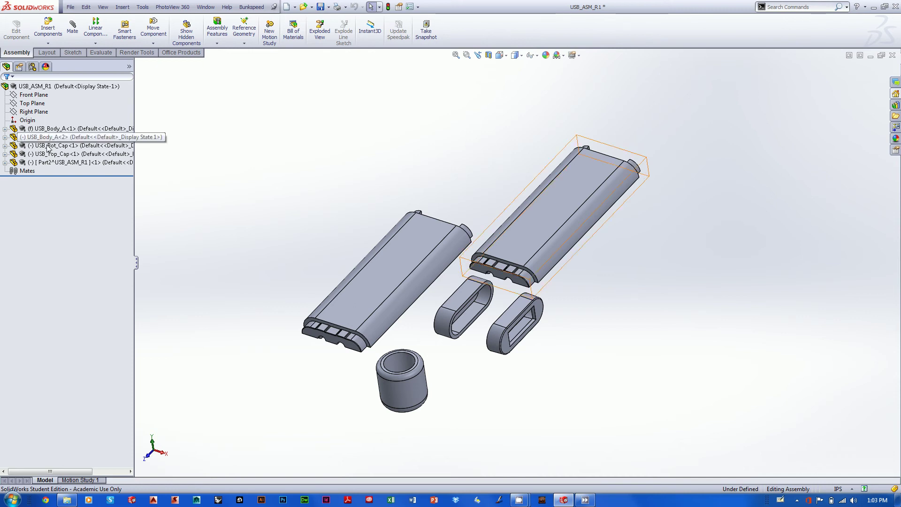
{"action": "right_click", "coordinate": [75, 161]}
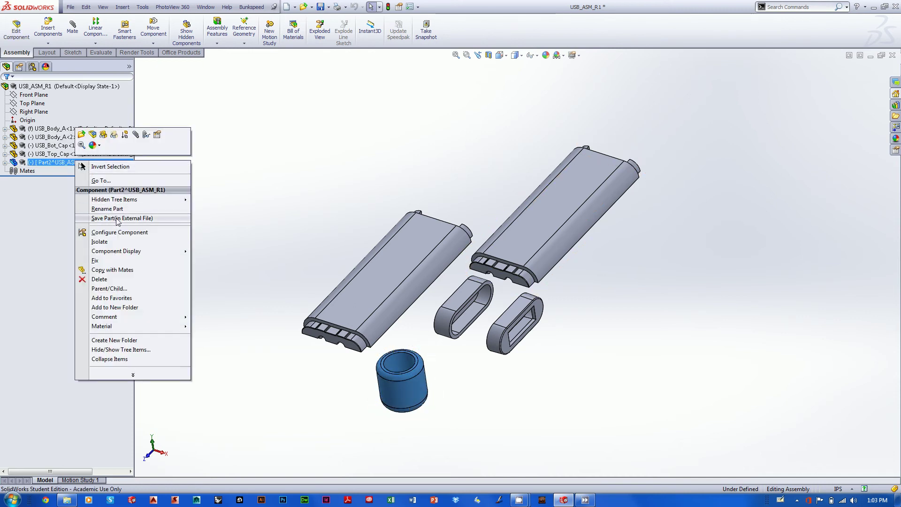
{"action": "left_click", "coordinate": [303, 175]}
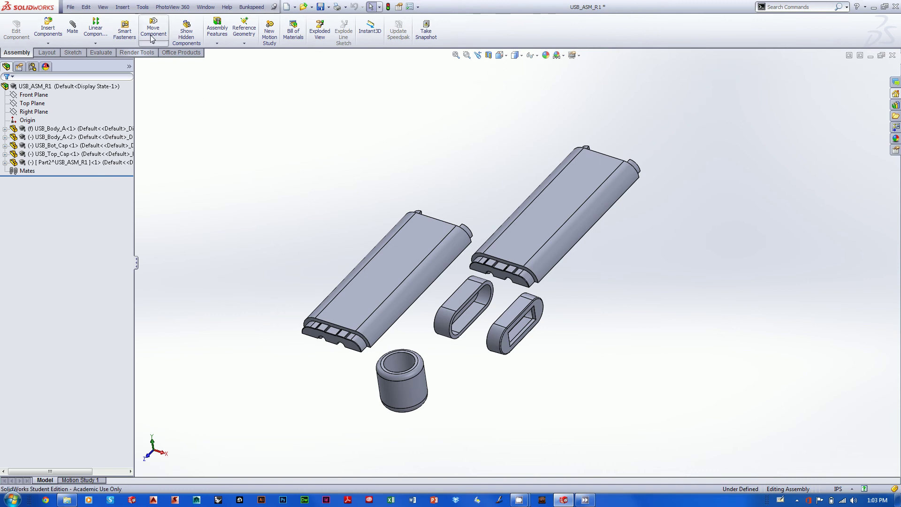
Save the assembly with all modified documents, storing the virtual cylinder part externally as Part2 at the listed path.
{"action": "left_click", "coordinate": [71, 7]}
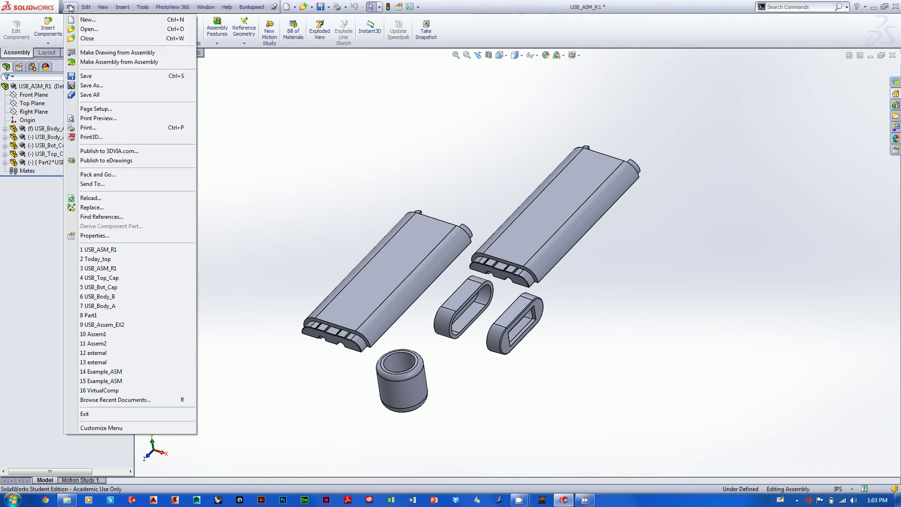
{"action": "left_click", "coordinate": [87, 76]}
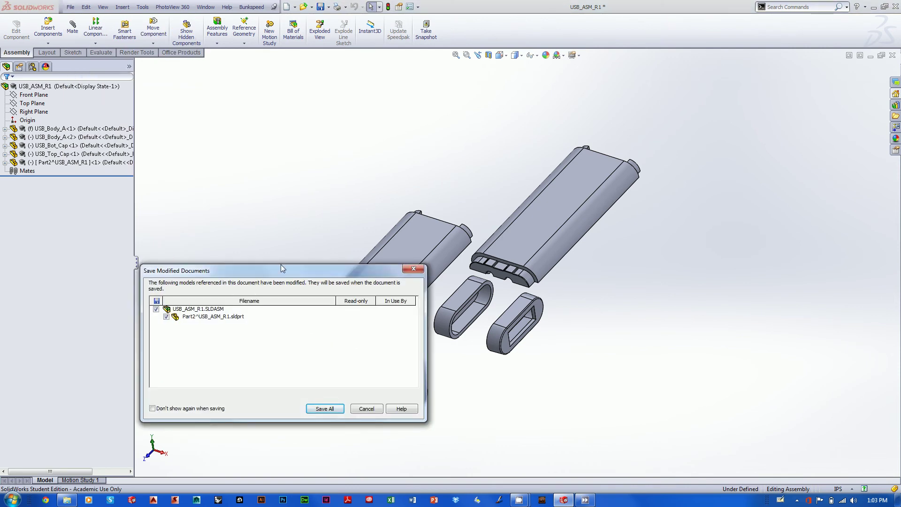
{"action": "left_click_drag", "start_coordinate": [281, 263], "coordinate": [807, 263]}
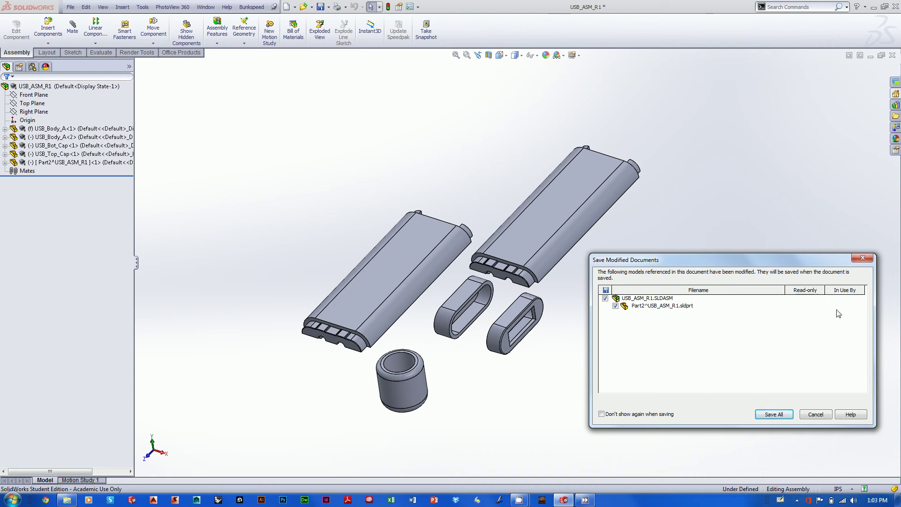
{"action": "left_click", "coordinate": [782, 417]}
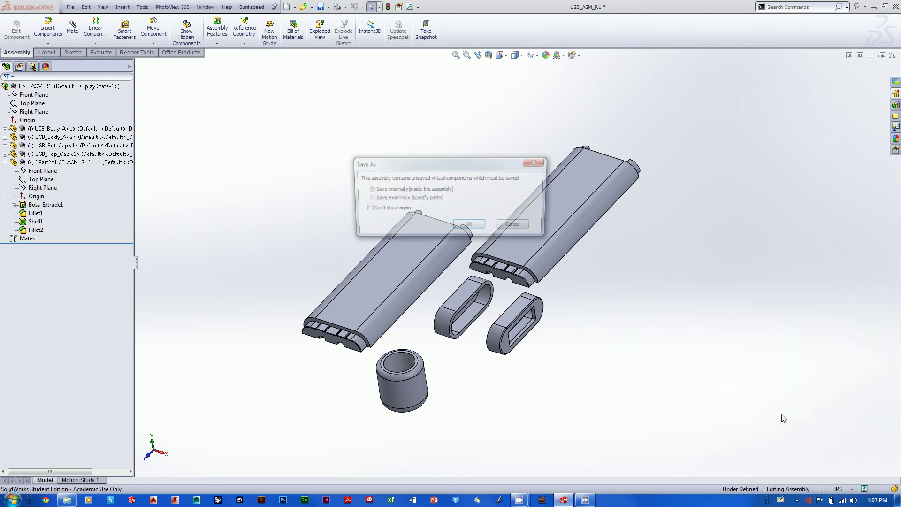
{"action": "left_click_drag", "start_coordinate": [485, 165], "coordinate": [758, 283]}
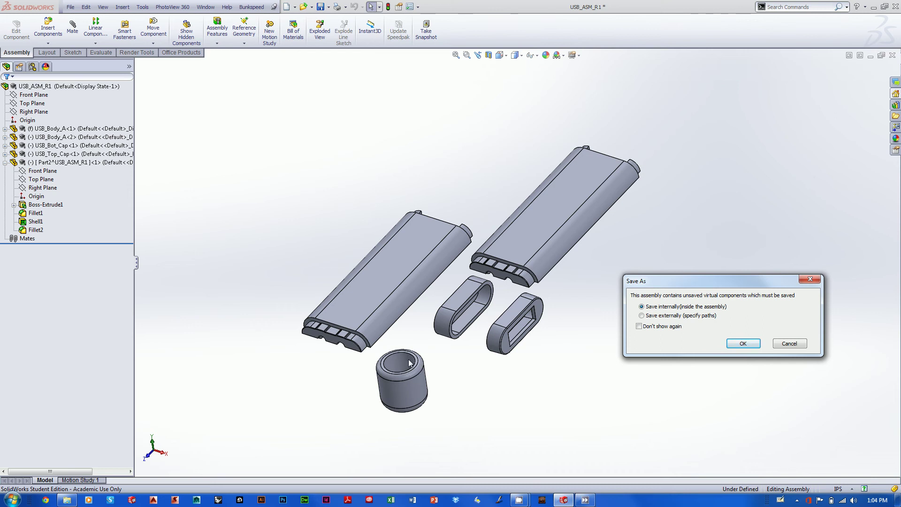
{"action": "left_click_drag", "start_coordinate": [702, 284], "coordinate": [700, 280]}
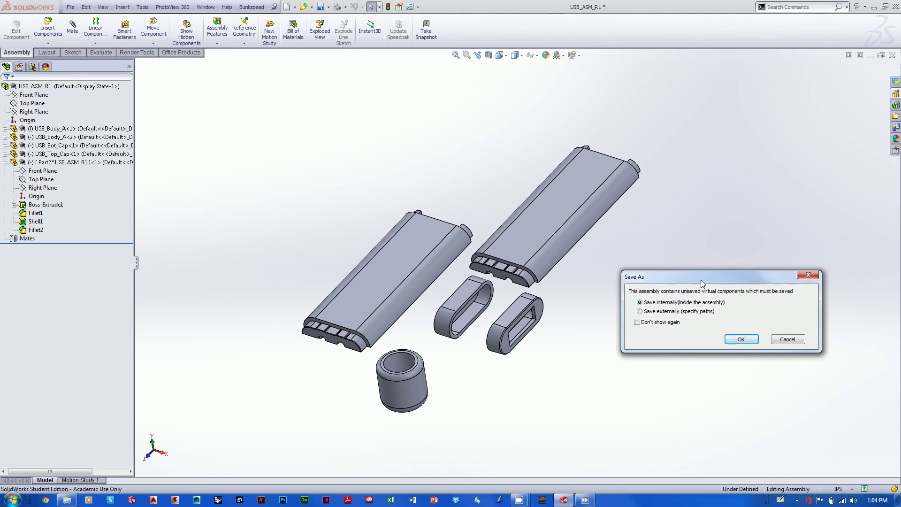
{"action": "left_click", "coordinate": [640, 311]}
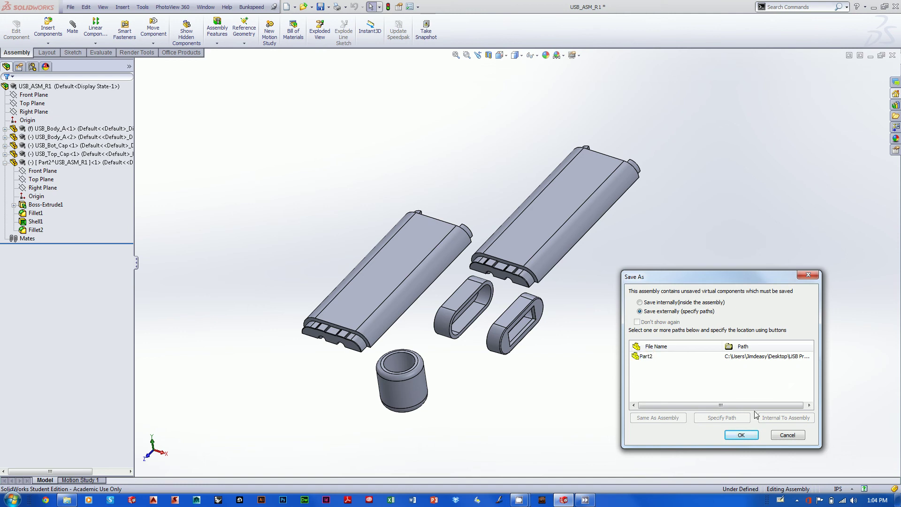
{"action": "left_click", "coordinate": [741, 435]}
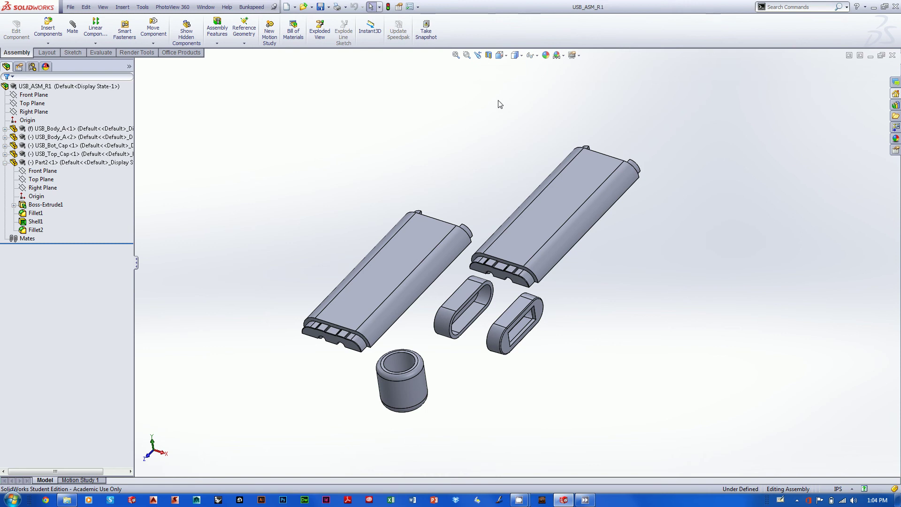
Collapse Part2's features in the assembly tree and open the cylinder part in its own window.
{"action": "mouse_move", "coordinate": [497, 104]}
{"action": "middle_mouse_down"}
{"action": "mouse_move", "coordinate": [502, 92]}
{"action": "mouse_move", "coordinate": [493, 92]}
{"action": "middle_mouse_up"}
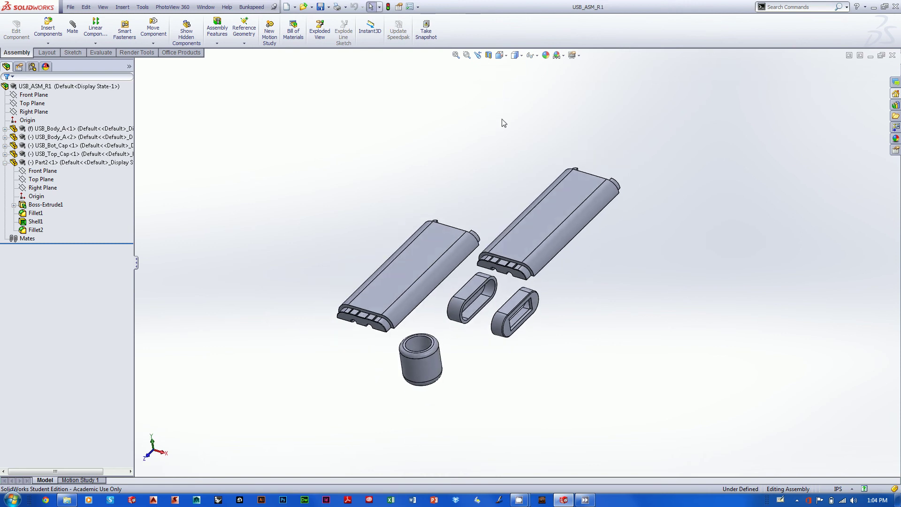
{"action": "middle_click_drag", "start_coordinate": [502, 123], "coordinate": [513, 96]}
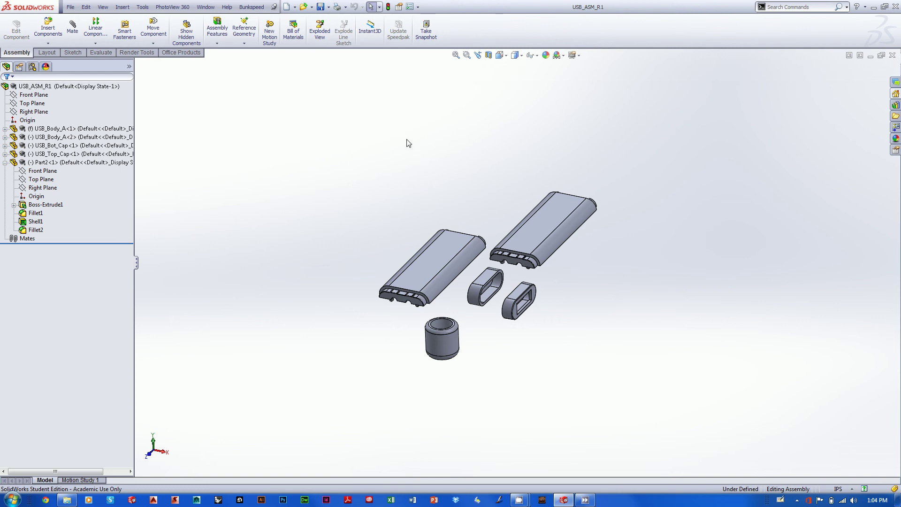
{"action": "left_click", "coordinate": [4, 162]}
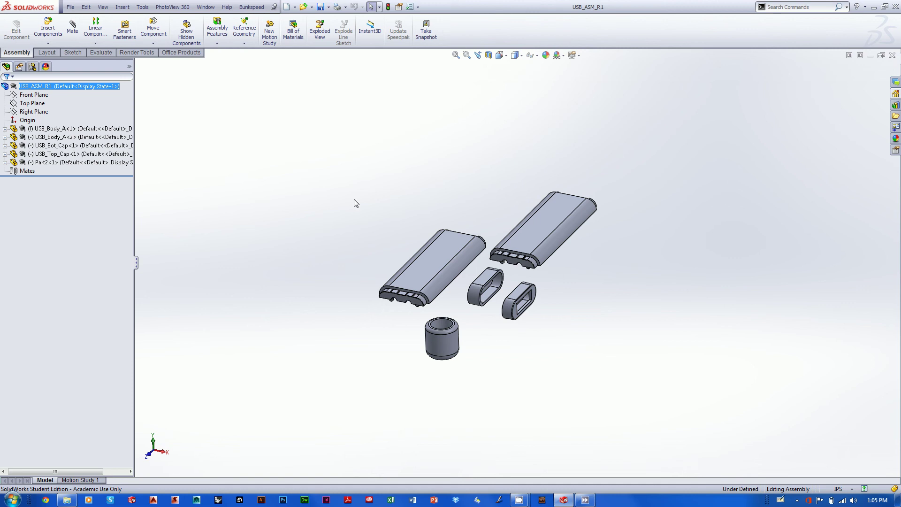
{"action": "left_click", "coordinate": [446, 341]}
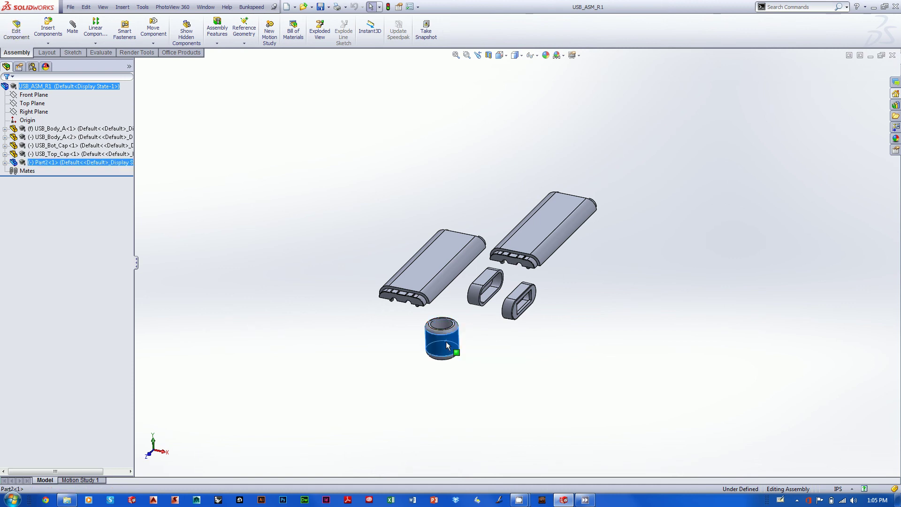
{"action": "right_click", "coordinate": [446, 342]}
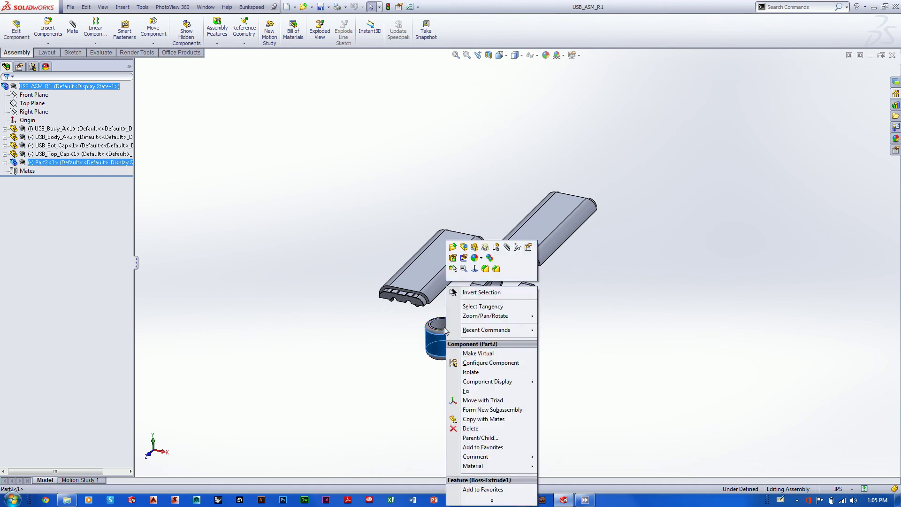
{"action": "left_click", "coordinate": [452, 247]}
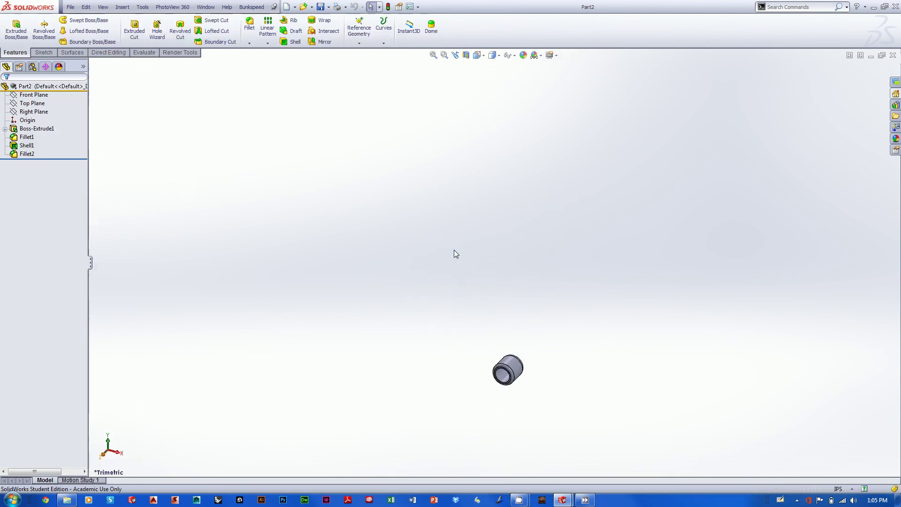
{"action": "middle_click_drag", "start_coordinate": [517, 269], "coordinate": [514, 136], "text": "shift"}
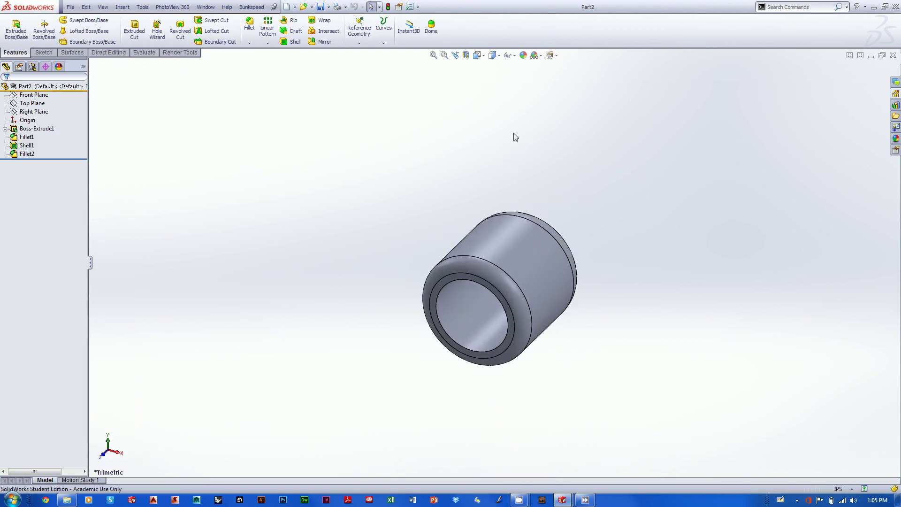
Set the radius of the last fillet on the cylinder part's outer open-end edge to 0.025 in.
{"action": "right_click", "coordinate": [29, 154]}
{"action": "left_click", "coordinate": [37, 131]}
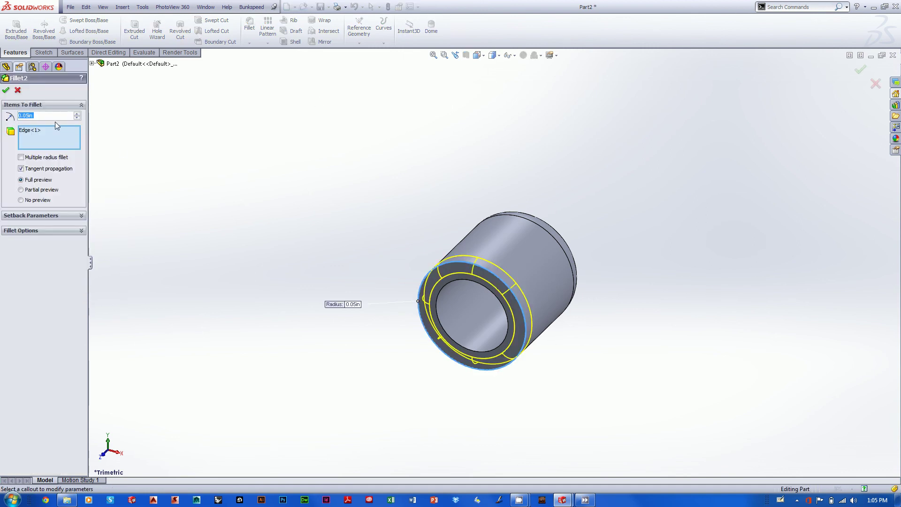
{"action": "type", "text": "0.25"}
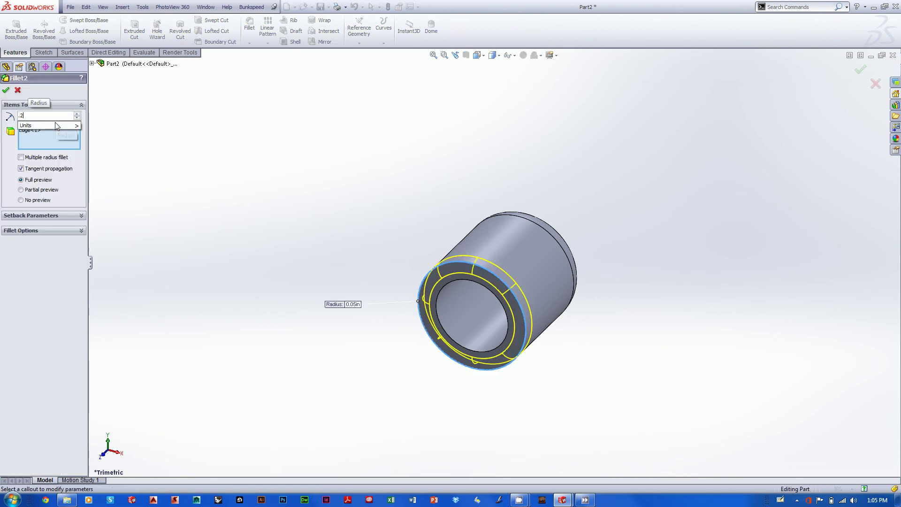
{"action": "key", "text": "Return"}
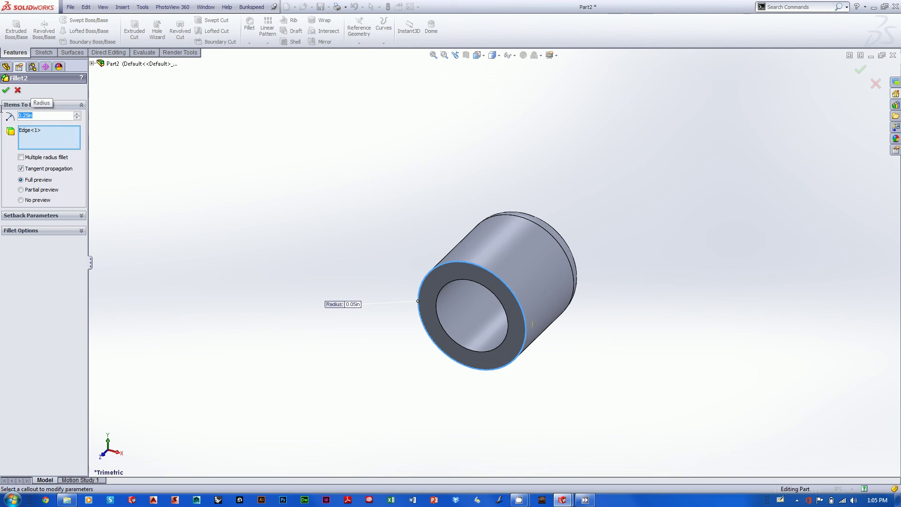
{"action": "type", "text": ".025"}
{"action": "key", "text": "Return"}
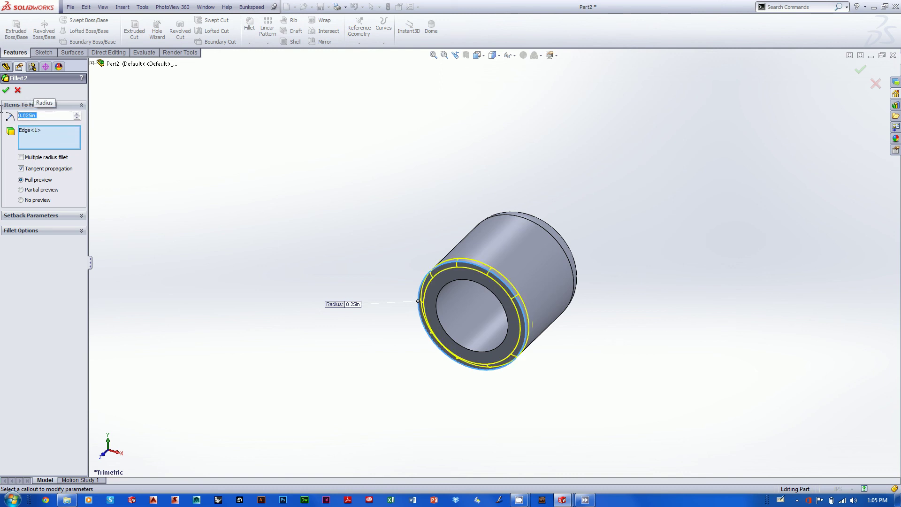
{"action": "left_click", "coordinate": [859, 69]}
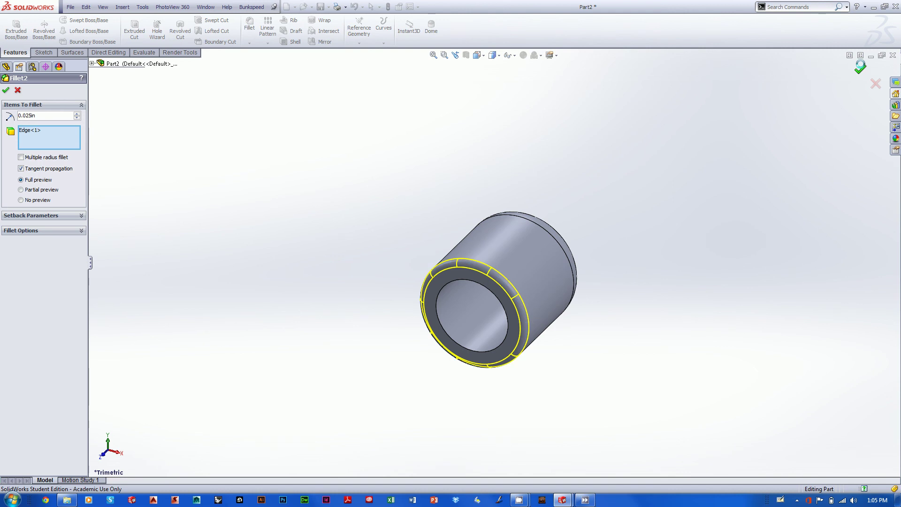
Close the cylinder part's window, saving its changes, and rebuild the USB_ASM_R1 assembly with the modified part.
{"action": "left_click", "coordinate": [893, 55]}
{"action": "left_click", "coordinate": [443, 252]}
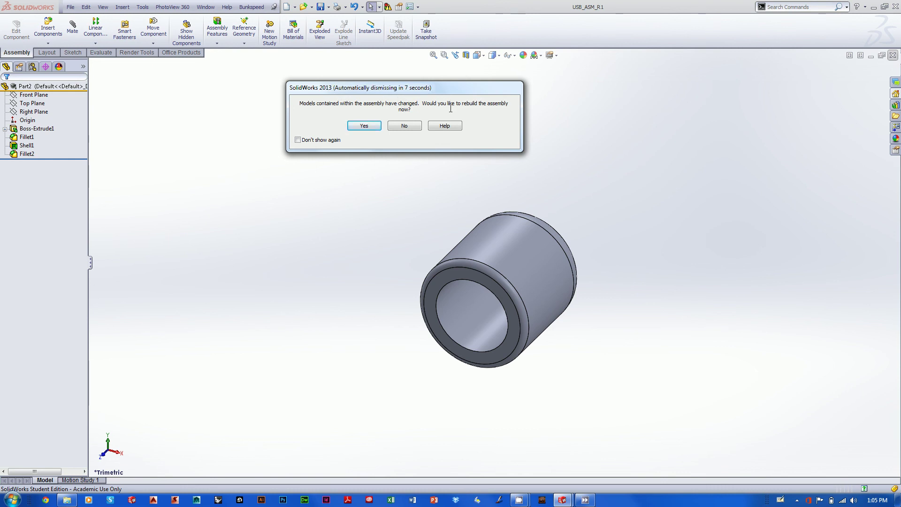
{"action": "left_click", "coordinate": [368, 126]}
Examine the cylinder's edited end fillet in the assembly and its placement among the other USB components.
{"action": "middle_click_drag", "start_coordinate": [330, 389], "coordinate": [365, 320], "text": "shift"}
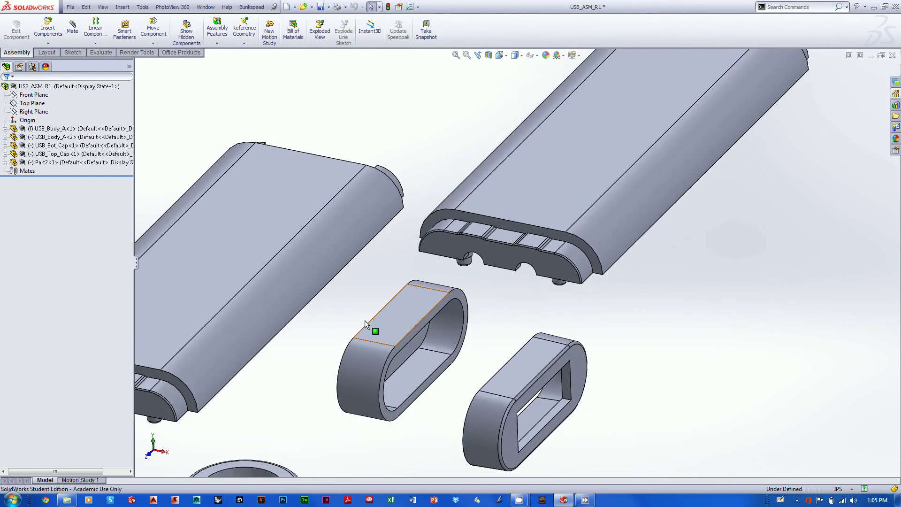
{"action": "middle_click_drag", "start_coordinate": [290, 452], "coordinate": [512, 204], "text": "ctrl"}
{"action": "scroll", "coordinate": [510, 217], "scroll_direction": "up", "scroll_amount": 2}
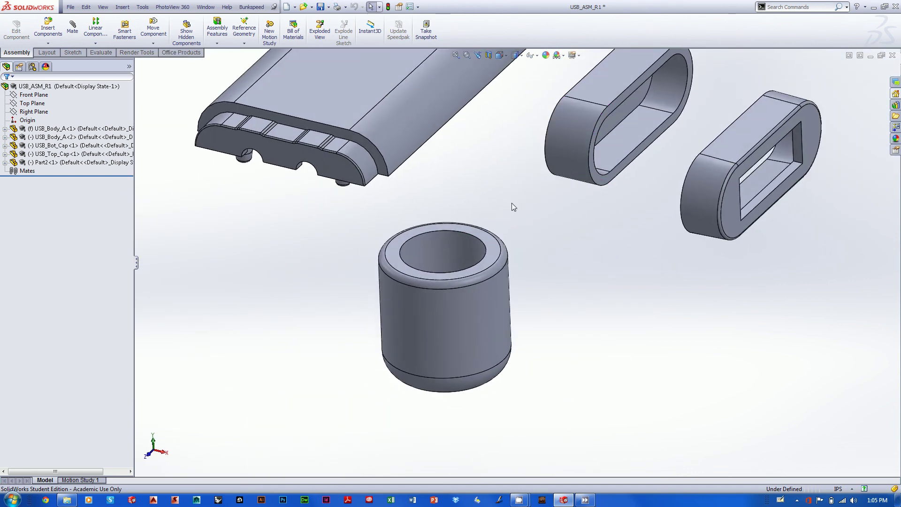
{"action": "scroll", "coordinate": [527, 190], "scroll_direction": "up", "scroll_amount": 3}
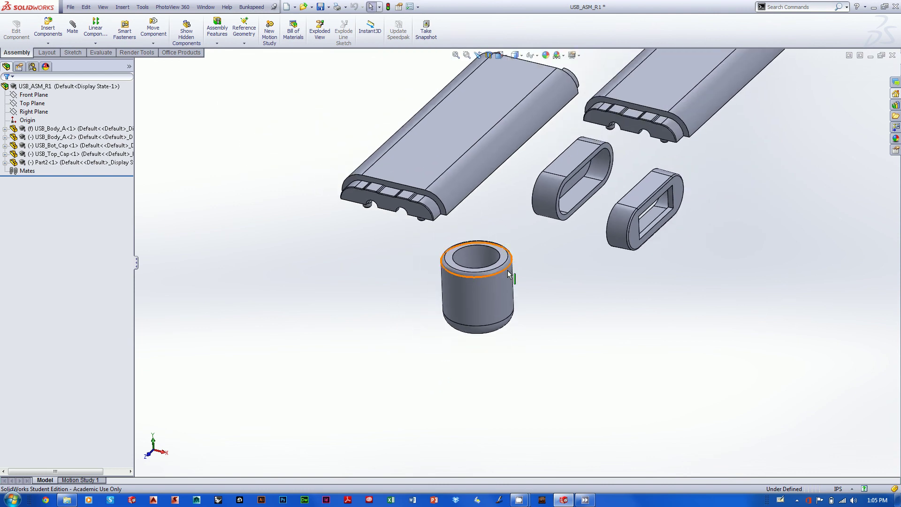
{"action": "mouse_move", "coordinate": [573, 267]}
{"action": "middle_mouse_down"}
{"action": "mouse_move", "coordinate": [524, 364]}
{"action": "mouse_move", "coordinate": [515, 360]}
{"action": "middle_mouse_up"}
{"action": "scroll", "coordinate": [574, 258], "scroll_direction": "up", "scroll_amount": 1}
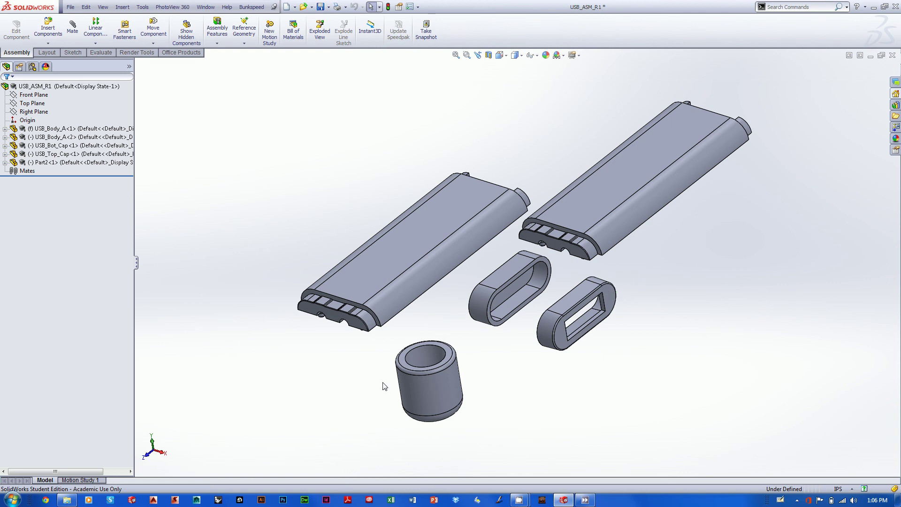
{"action": "middle_click_drag", "start_coordinate": [623, 331], "coordinate": [645, 339]}
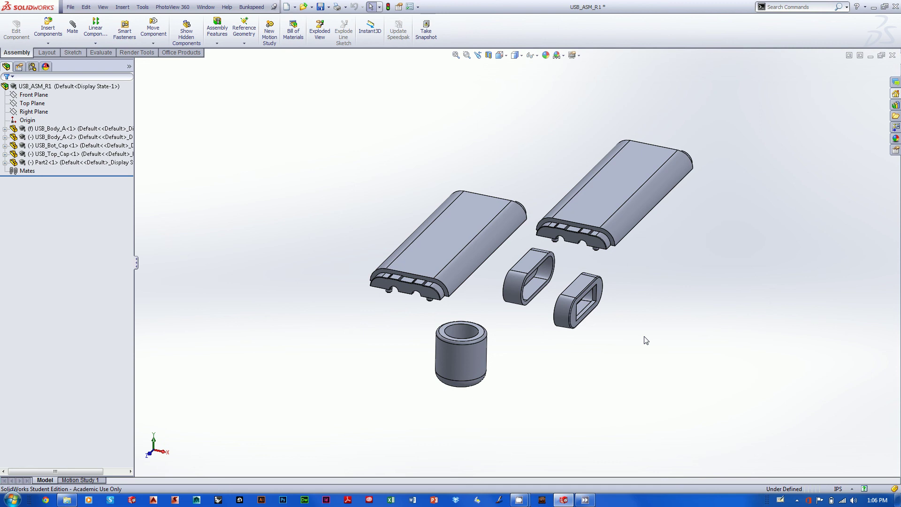
{"action": "mouse_move", "coordinate": [646, 340]}
{"action": "middle_mouse_down"}
{"action": "mouse_move", "coordinate": [621, 352]}
{"action": "mouse_move", "coordinate": [634, 348]}
{"action": "middle_mouse_up"}
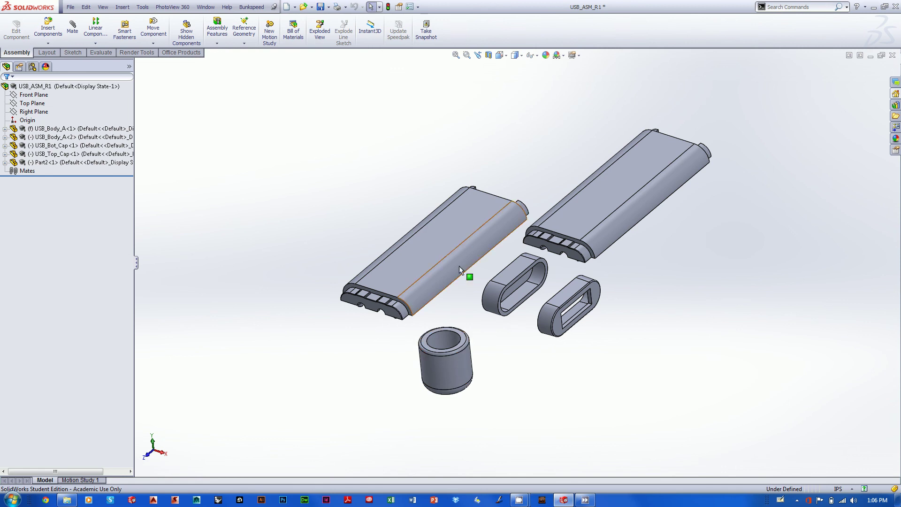
Open the fixed USB_Body_A component in its own window, inspect the body, and close it to return to the assembly.
{"action": "right_click", "coordinate": [440, 238]}
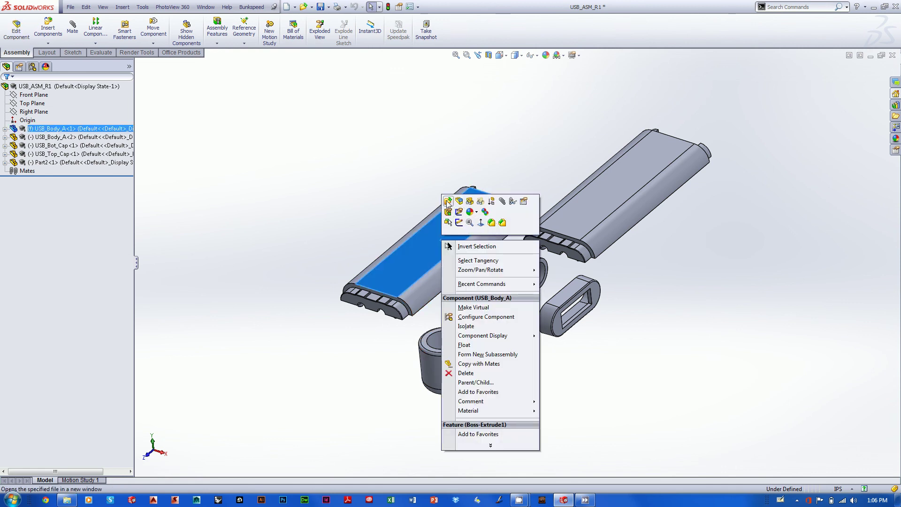
{"action": "left_click", "coordinate": [449, 201]}
{"action": "scroll", "coordinate": [599, 175], "scroll_direction": "up", "scroll_amount": 4}
{"action": "middle_click_drag", "start_coordinate": [598, 181], "coordinate": [770, 92]}
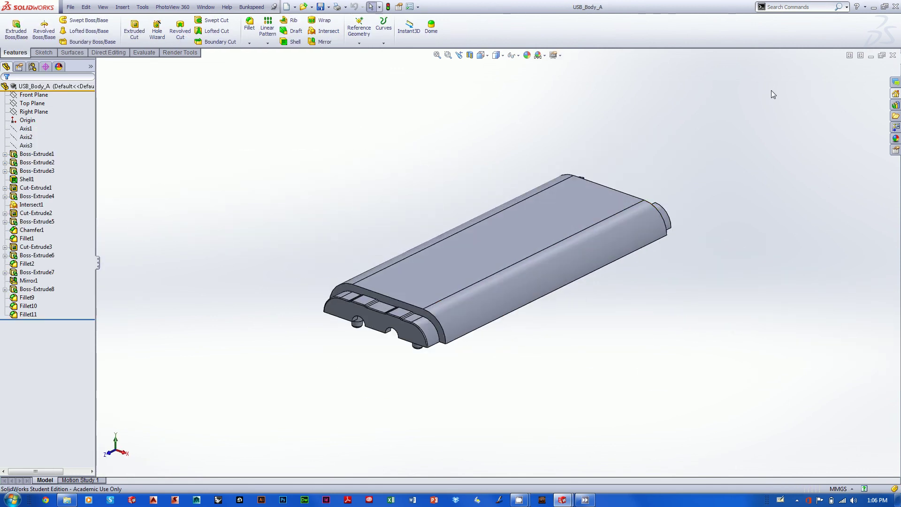
{"action": "left_click", "coordinate": [893, 55]}
{"action": "middle_click_drag", "start_coordinate": [258, 227], "coordinate": [261, 203]}
{"action": "scroll", "coordinate": [302, 210], "scroll_direction": "down", "scroll_amount": 3}
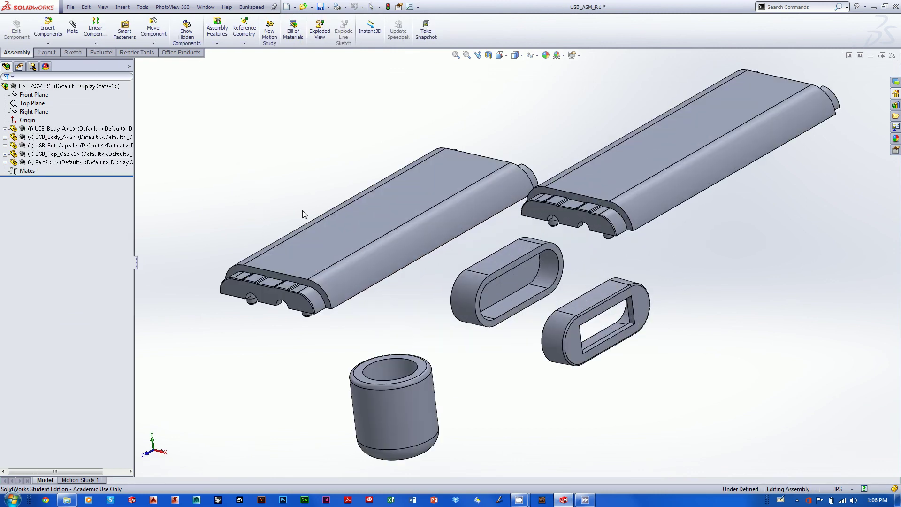
{"action": "scroll", "coordinate": [549, 179], "scroll_direction": "up", "scroll_amount": 4}
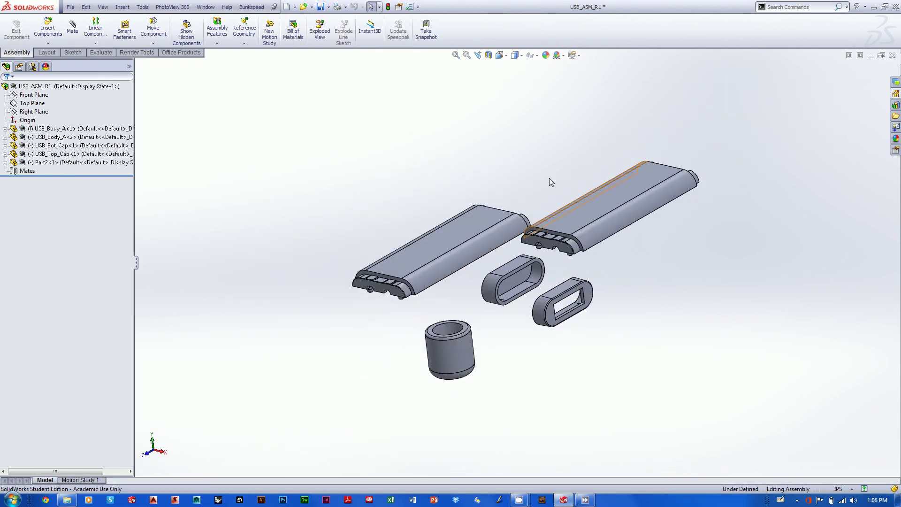
{"action": "middle_click_drag", "start_coordinate": [549, 179], "coordinate": [563, 168]}
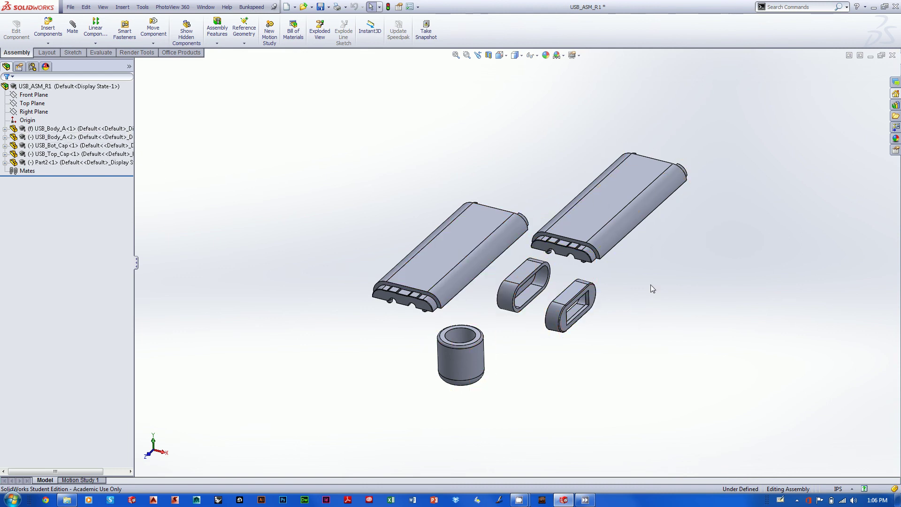
{"action": "middle_click_drag", "start_coordinate": [649, 288], "coordinate": [658, 272]}
{"action": "key", "text": "f"}
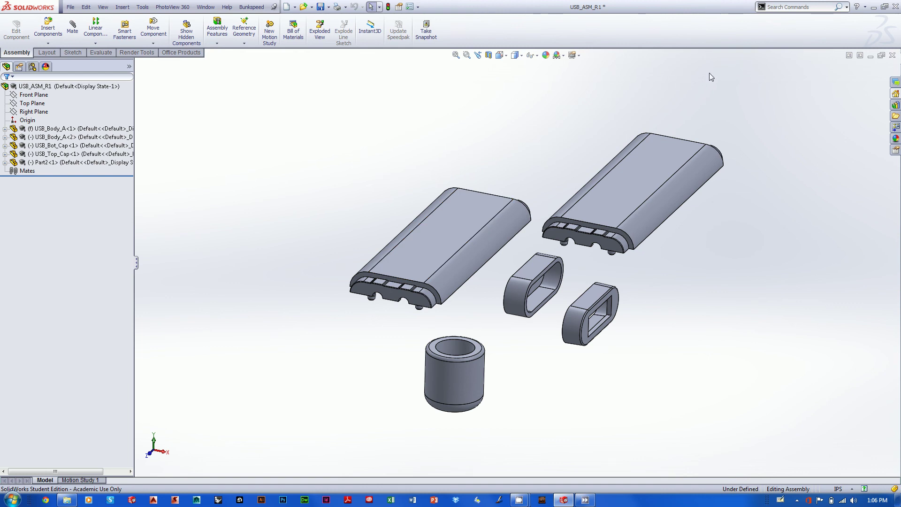
{"action": "middle_click_drag", "start_coordinate": [711, 78], "coordinate": [696, 76]}
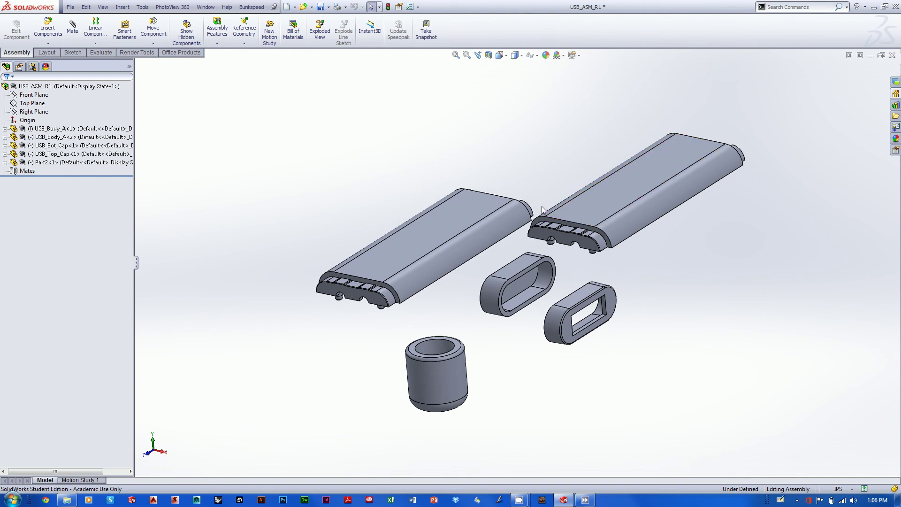
{"action": "mouse_move", "coordinate": [542, 208]}
{"action": "middle_mouse_down"}
{"action": "mouse_move", "coordinate": [553, 168]}
{"action": "mouse_move", "coordinate": [548, 196]}
{"action": "middle_mouse_up"}
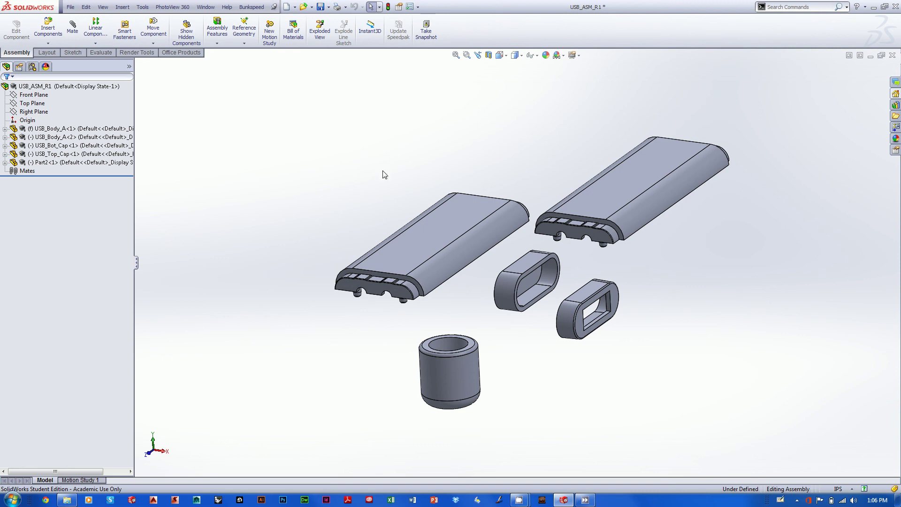
{"action": "middle_click_drag", "start_coordinate": [384, 175], "coordinate": [378, 201]}
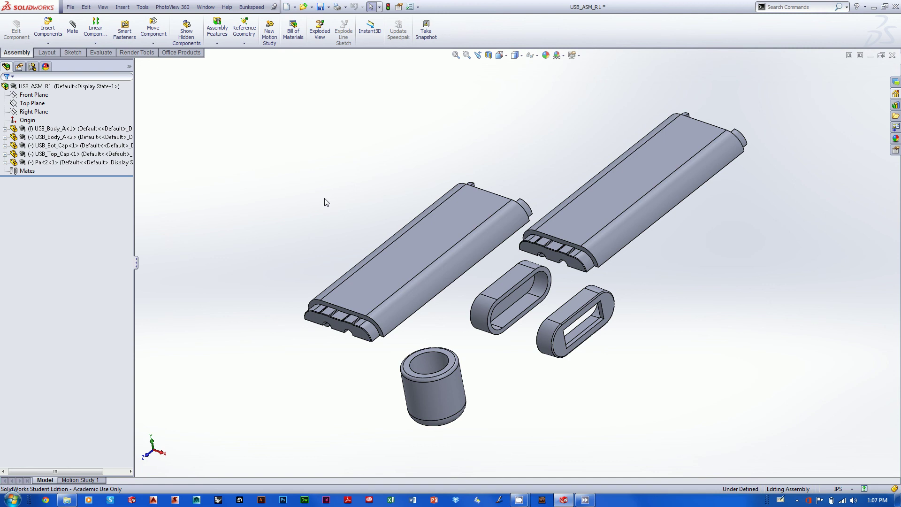
{"action": "mouse_move", "coordinate": [300, 186]}
{"action": "middle_mouse_down"}
{"action": "mouse_move", "coordinate": [283, 177]}
{"action": "mouse_move", "coordinate": [300, 178]}
{"action": "mouse_move", "coordinate": [293, 180]}
{"action": "middle_mouse_up"}
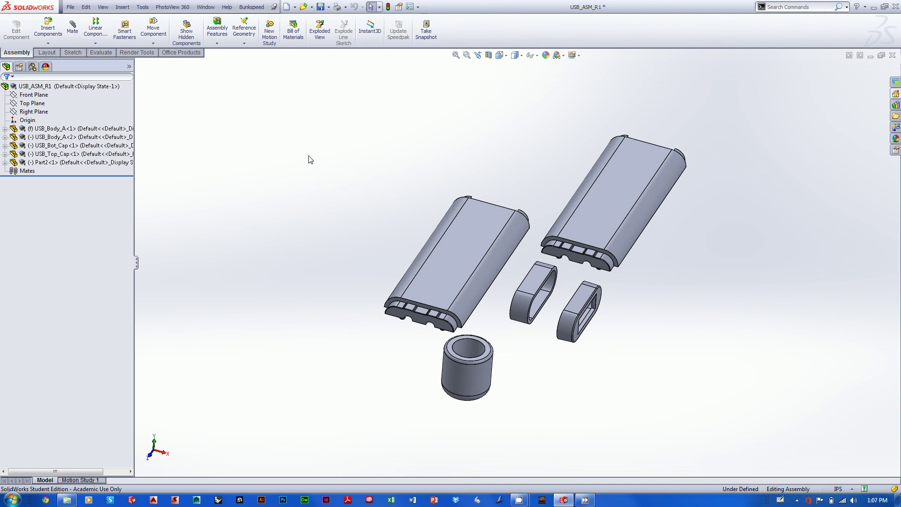
{"action": "middle_click_drag", "start_coordinate": [422, 170], "coordinate": [417, 142]}
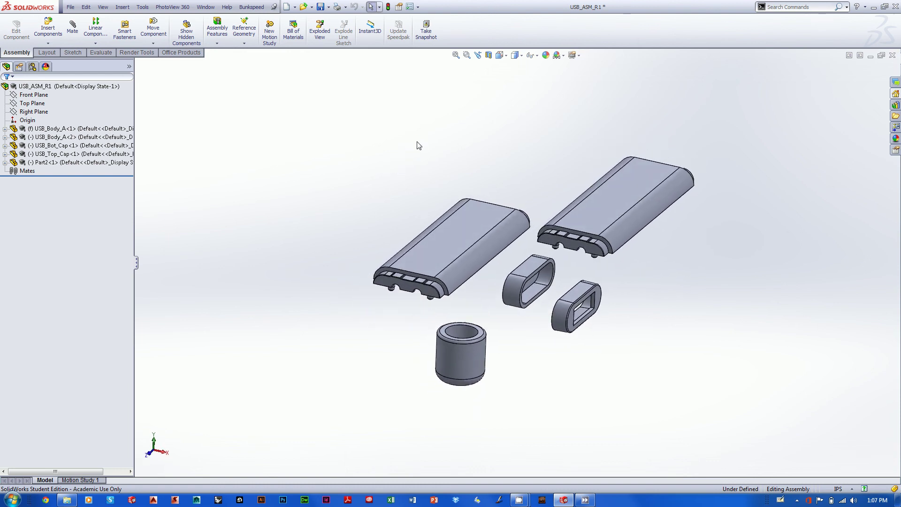